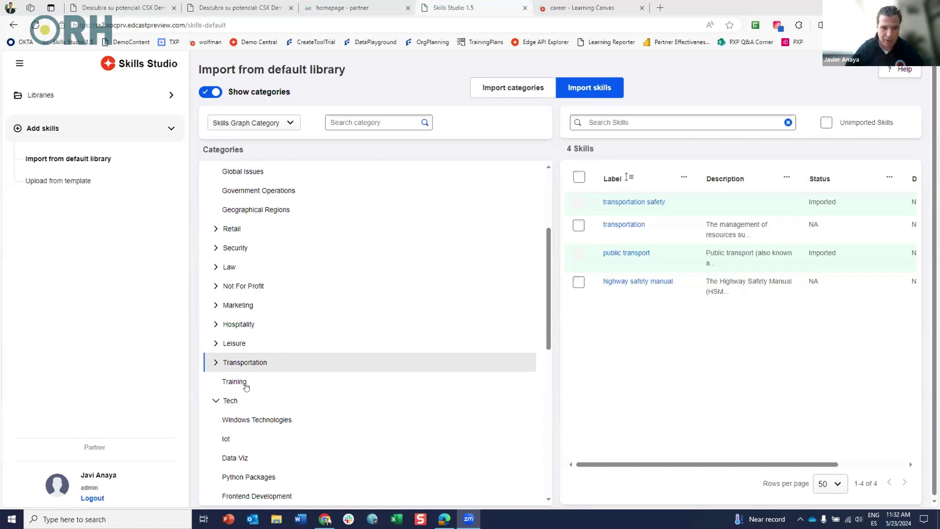
# Step: Browse the Tech category of the default library and list the Big Data skills under Data Science
pyautogui.click(231, 400)
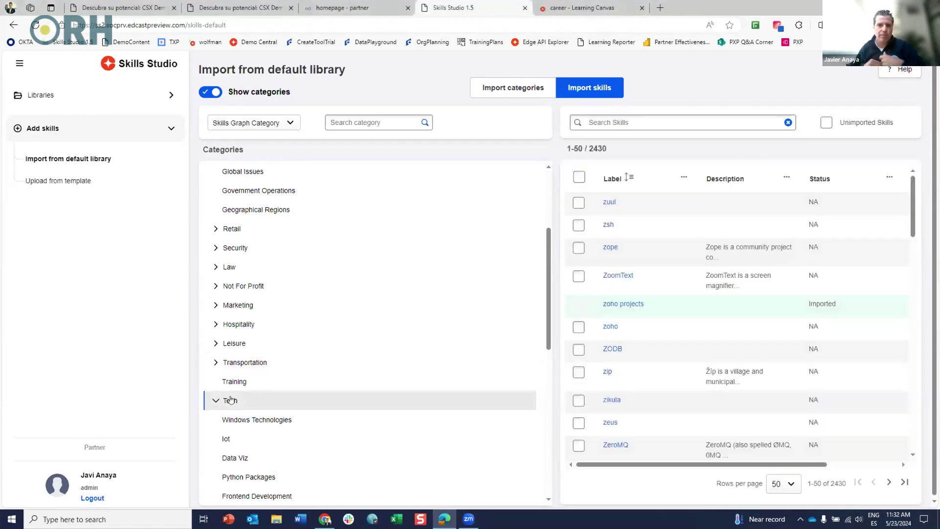
pyautogui.scroll(-3, 231, 399)
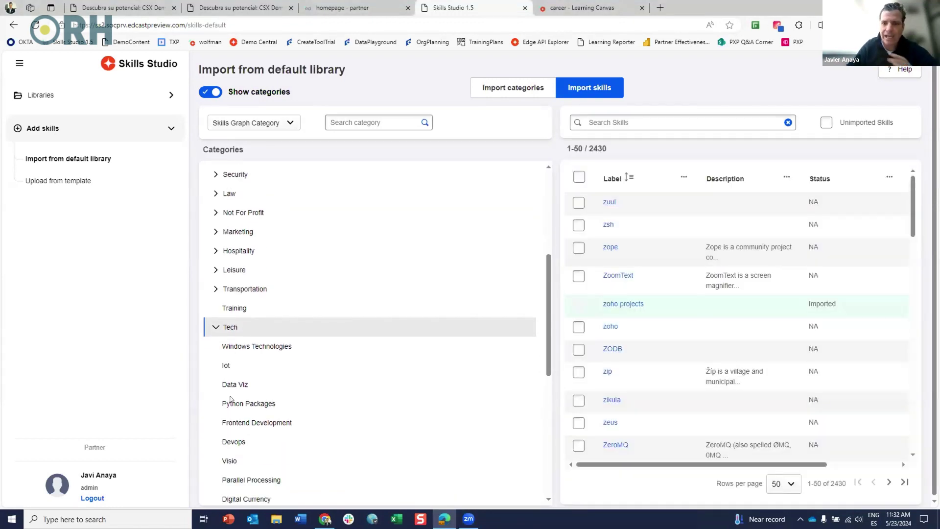
pyautogui.click(231, 399)
pyautogui.scroll(-13, 231, 400)
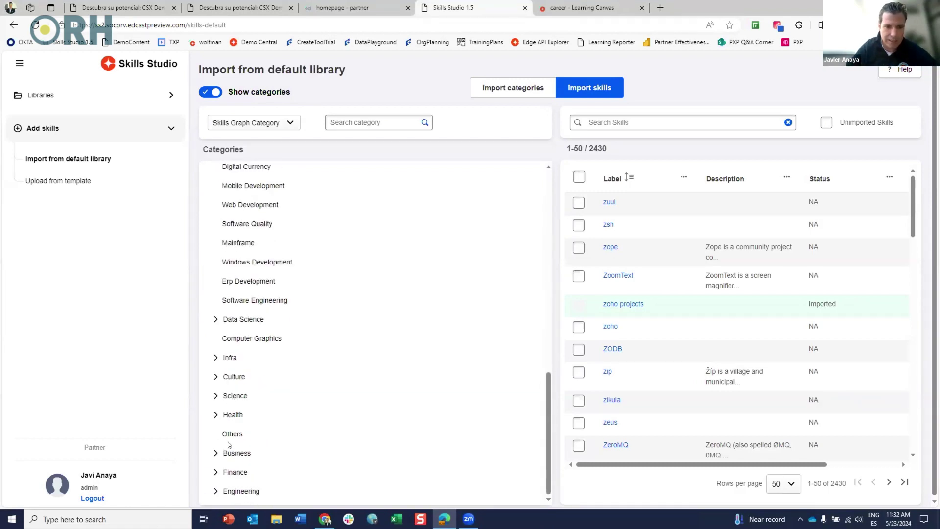
pyautogui.scroll(2, 266, 343)
pyautogui.scroll(2, 266, 343)
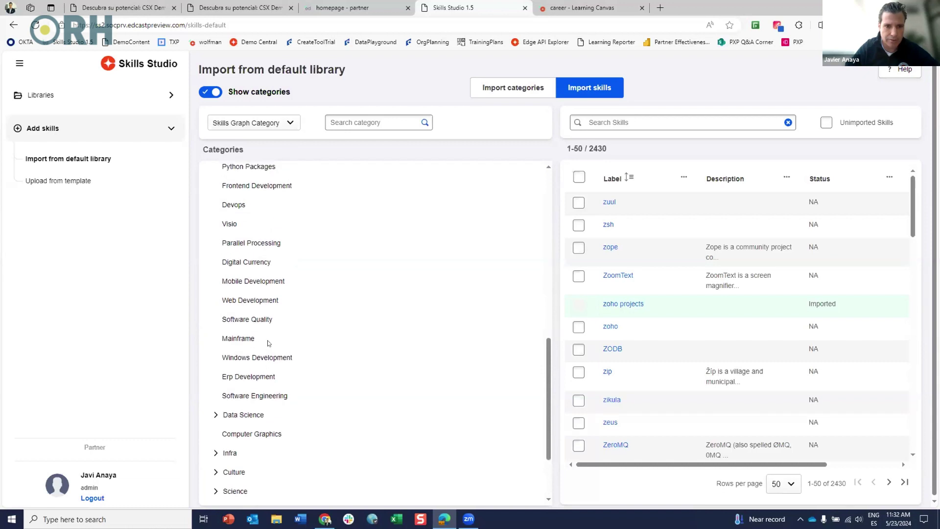
pyautogui.click(218, 436)
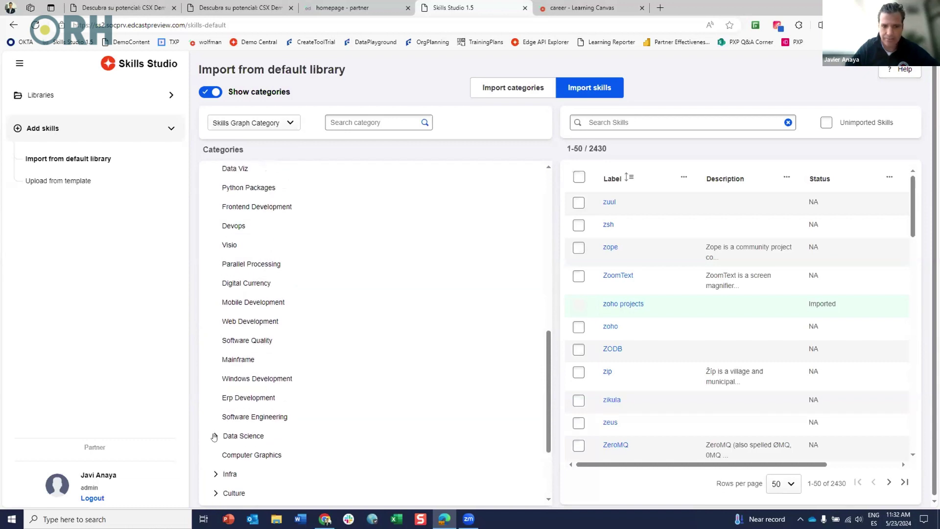
pyautogui.click(238, 455)
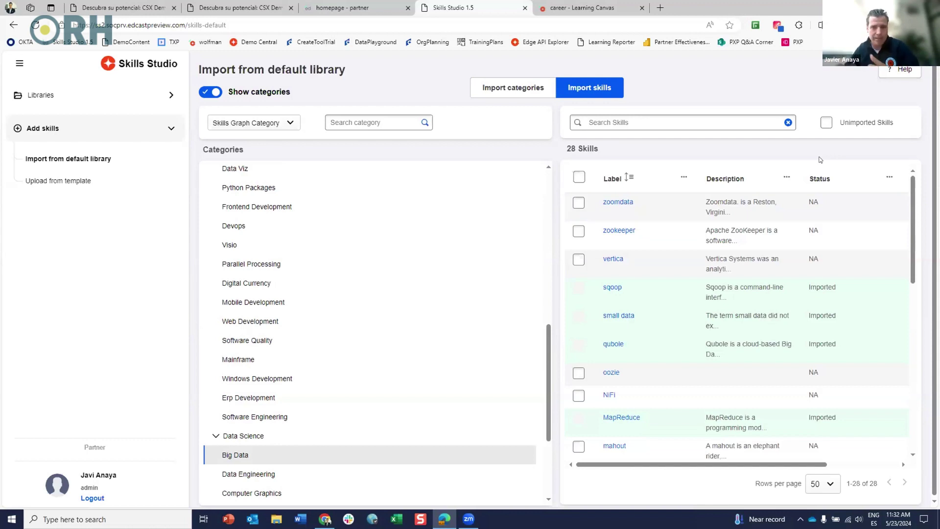
# Step: Select all available Big Data skills for import, check the selection through the list, and clear it
pyautogui.click(579, 177)
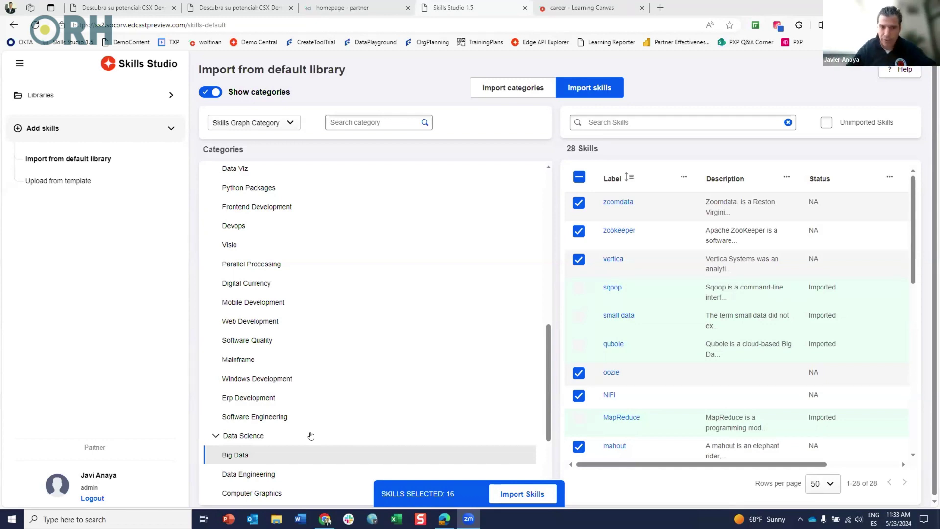
pyautogui.scroll(-2, 311, 436)
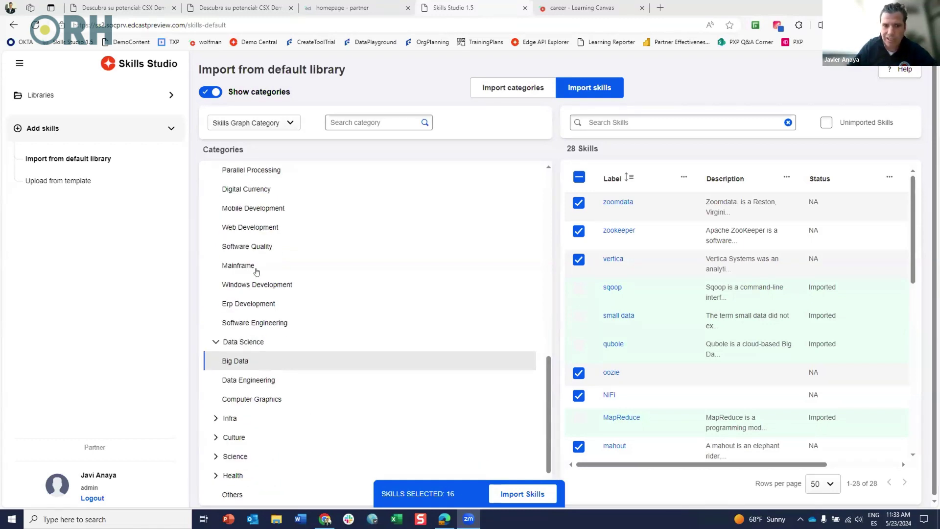
pyautogui.scroll(2, 256, 271)
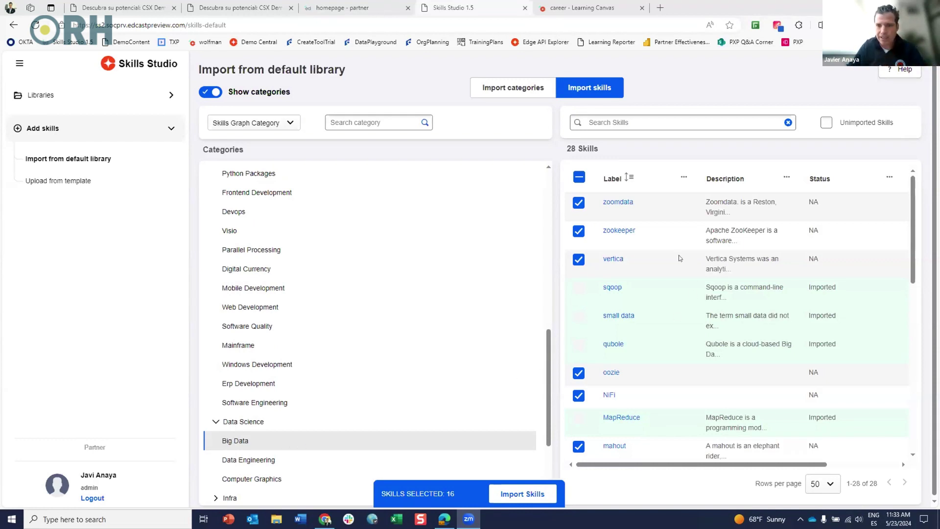
pyautogui.scroll(-7, 644, 395)
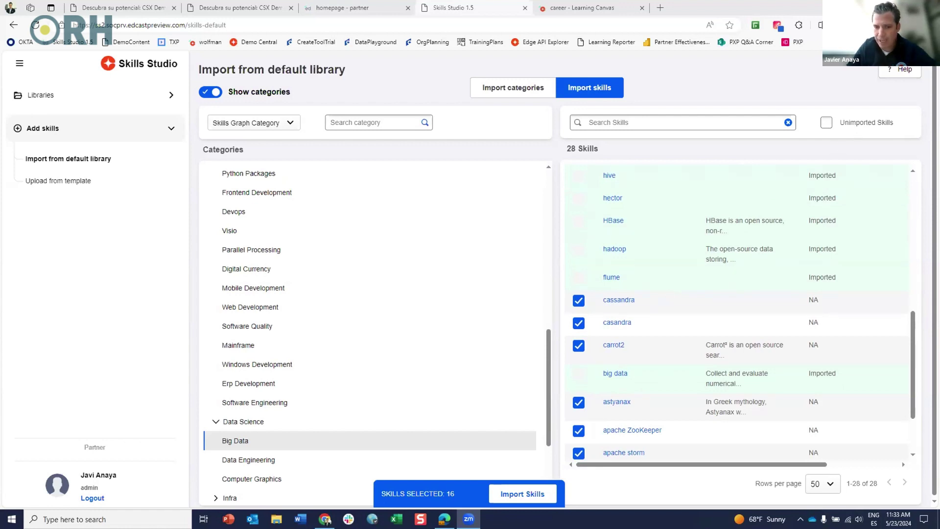
pyautogui.scroll(3, 600, 262)
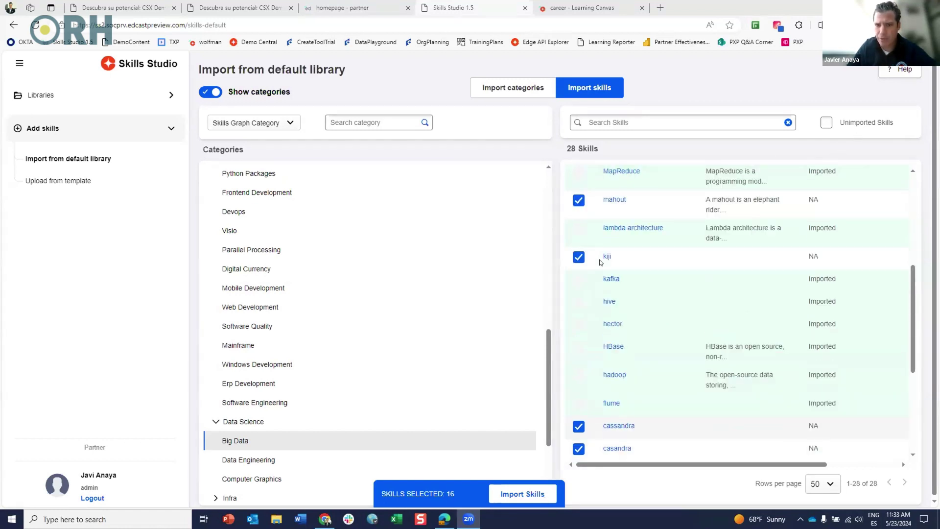
pyautogui.scroll(5, 602, 264)
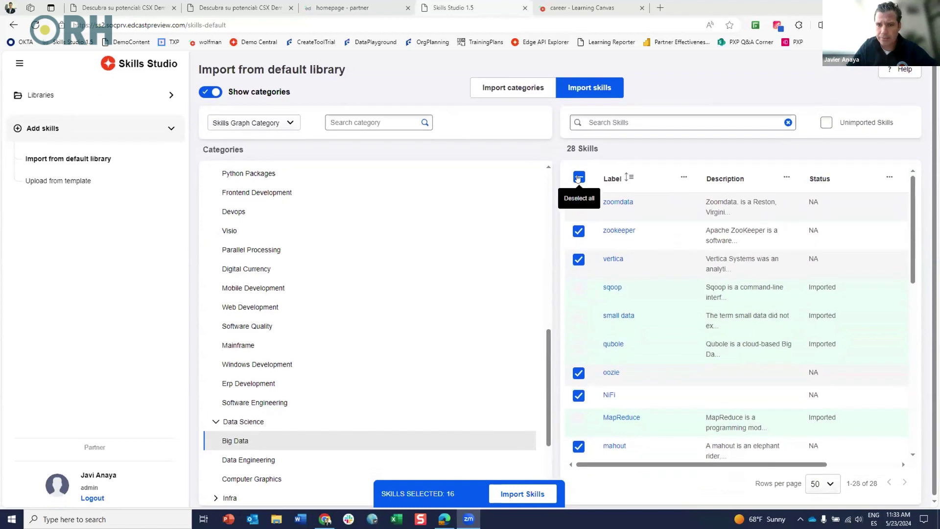
pyautogui.click(578, 178)
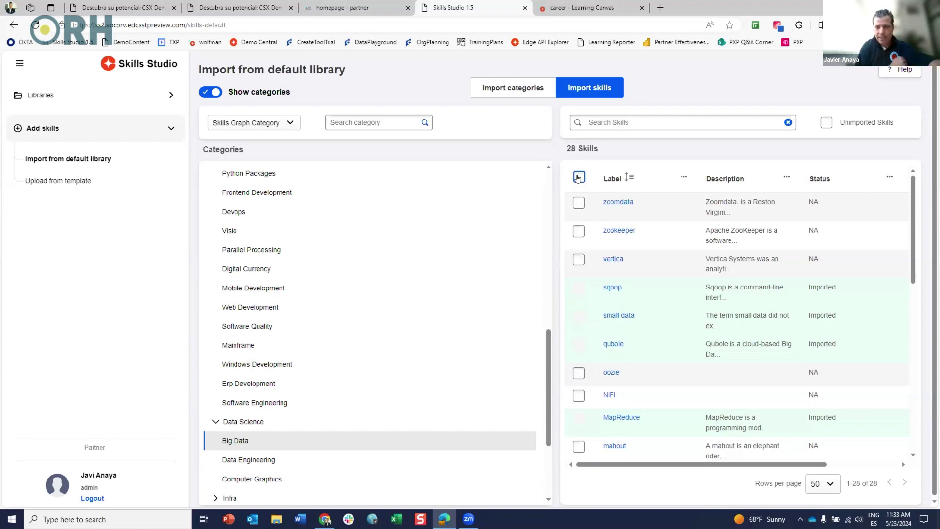
# Step: Examine the language and data field options for downloading the skills upload template, without downloading it
pyautogui.click(54, 186)
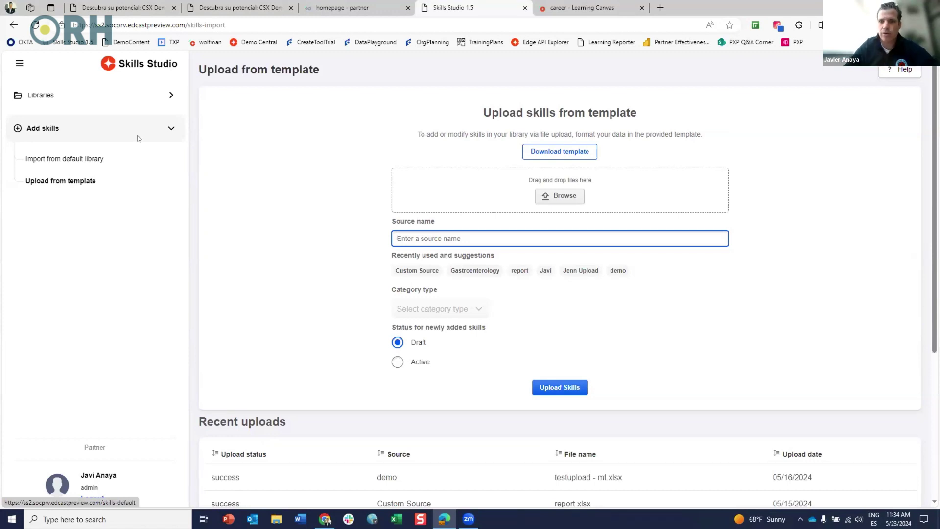
pyautogui.click(536, 153)
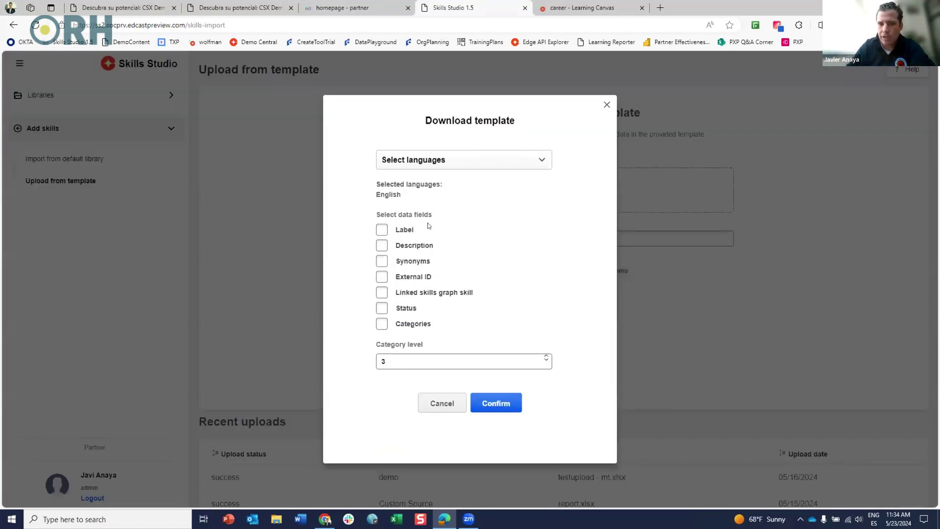
pyautogui.click(521, 165)
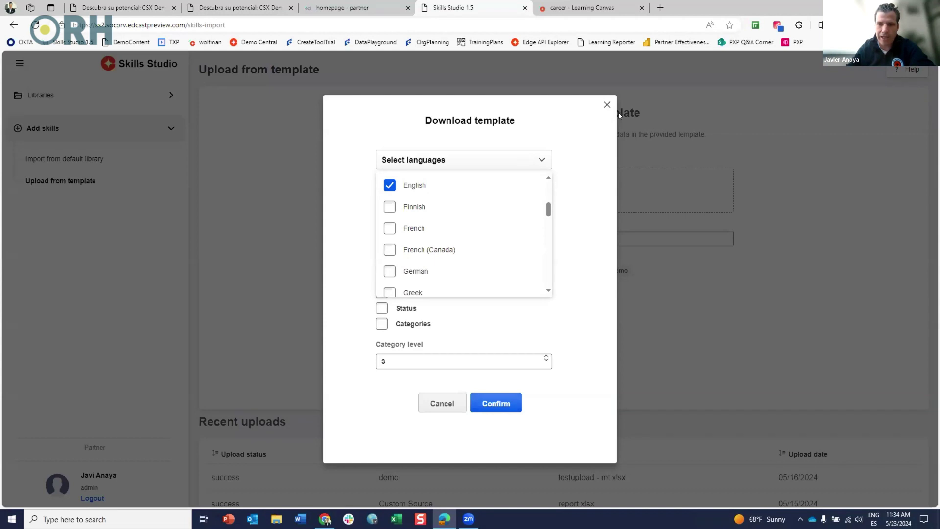
pyautogui.click(588, 165)
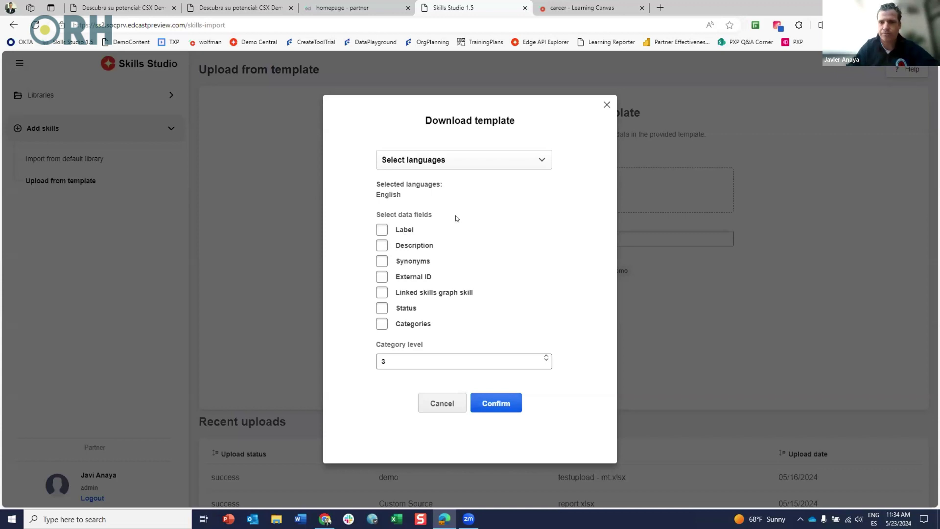
pyautogui.click(607, 105)
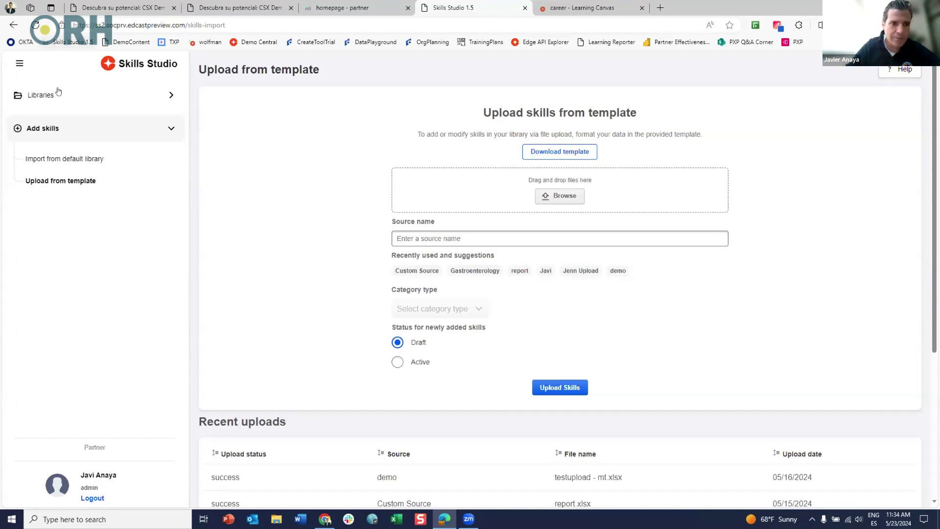
# Step: Search the skills library for "cyber" and open the Cybersecurity Legal Advice skill
pyautogui.click(44, 130)
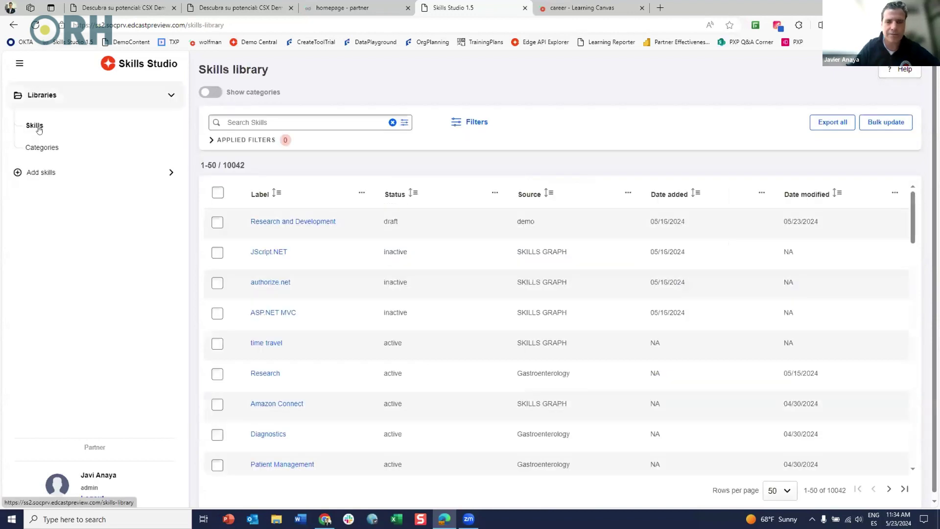
pyautogui.click(296, 119)
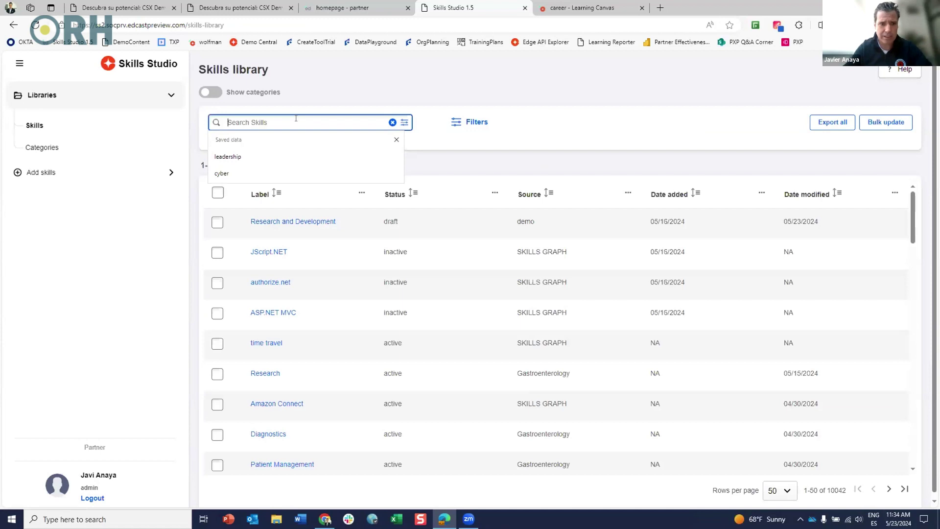
pyautogui.write('cyber')
pyautogui.press('Return')
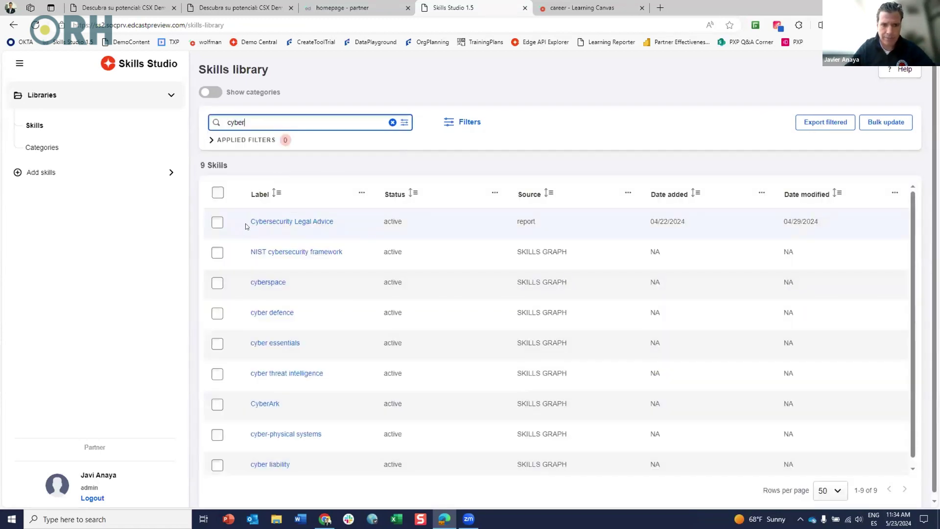
pyautogui.click(315, 222)
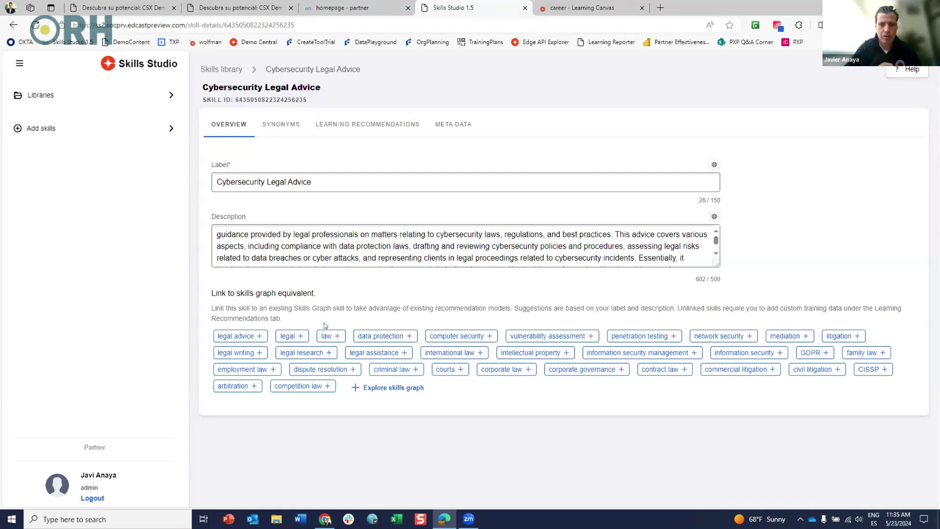
# Step: Link the skill to its "legal advice" skills graph equivalent and remove that link
pyautogui.click(257, 337)
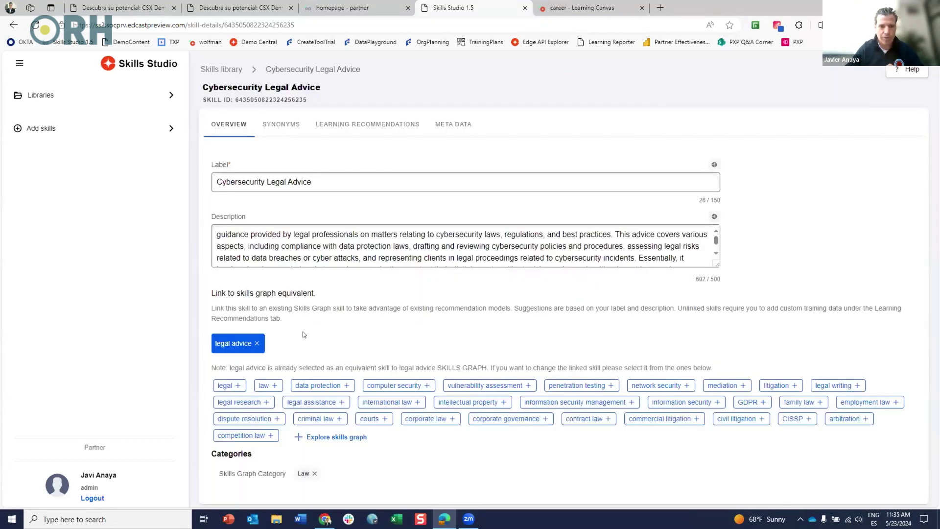
pyautogui.click(255, 346)
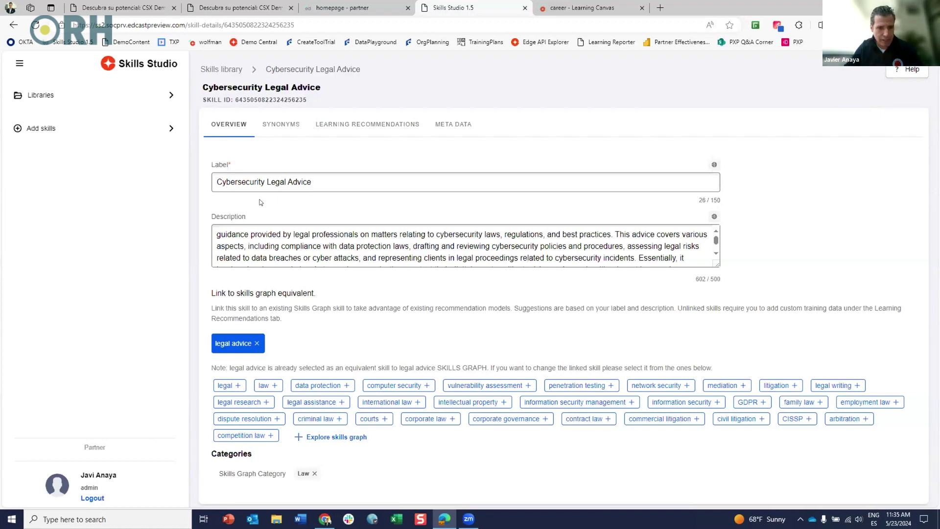
pyautogui.click(256, 343)
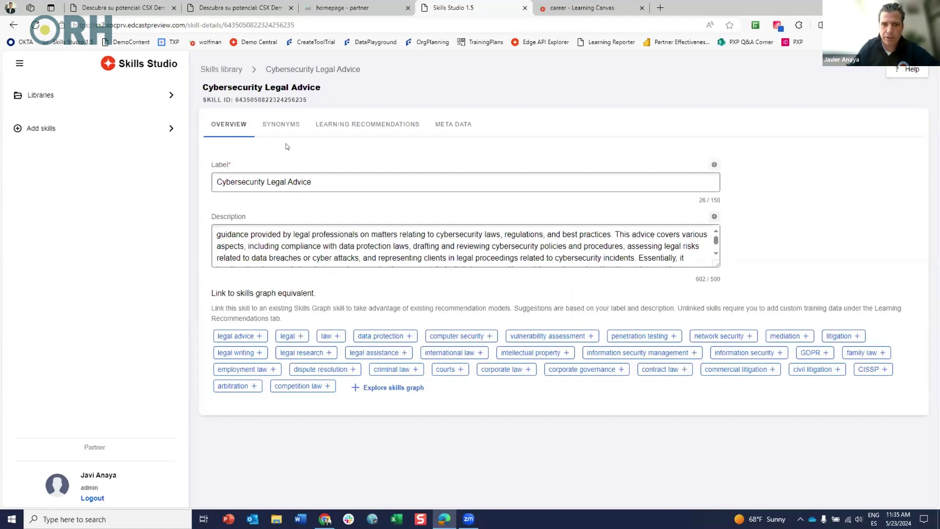
# Step: View the skill's synonyms and look through the result samples of its learning recommendations
pyautogui.click(279, 125)
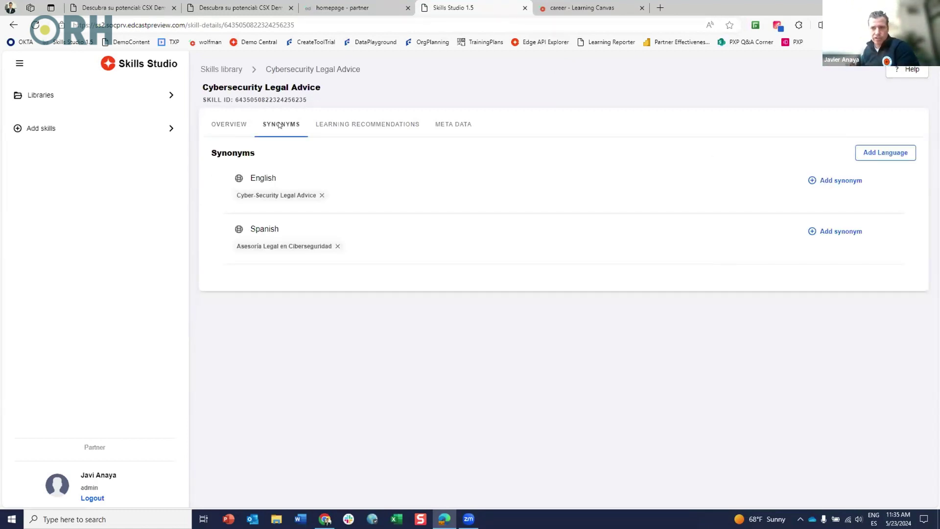
pyautogui.click(329, 128)
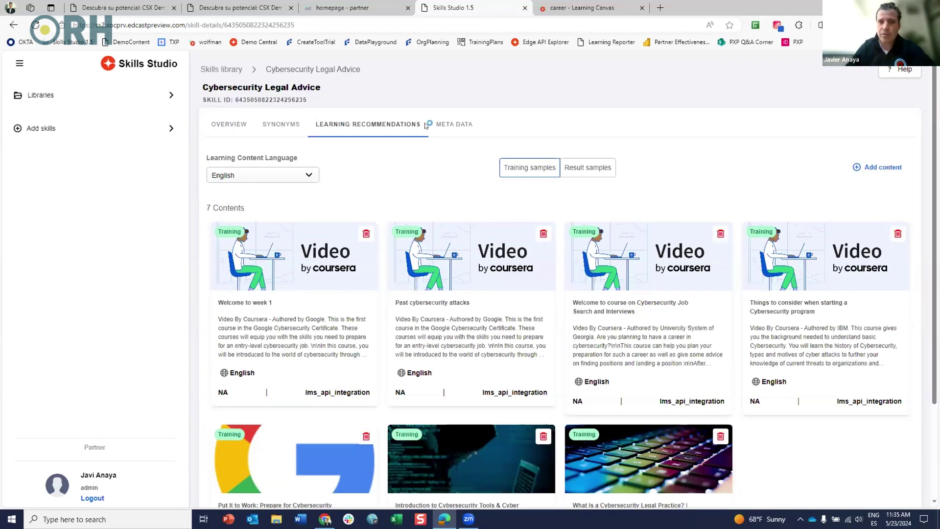
pyautogui.click(582, 169)
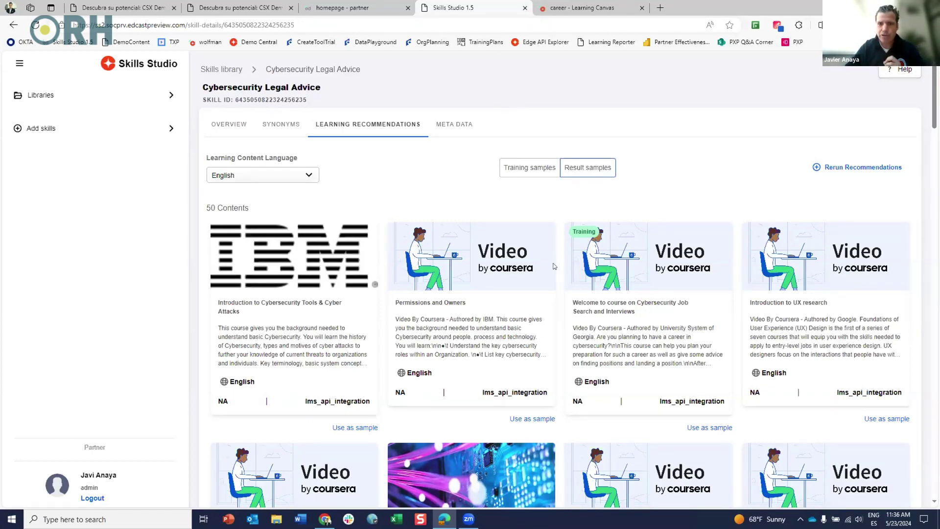
pyautogui.scroll(-8, 599, 242)
pyautogui.scroll(-15, 599, 242)
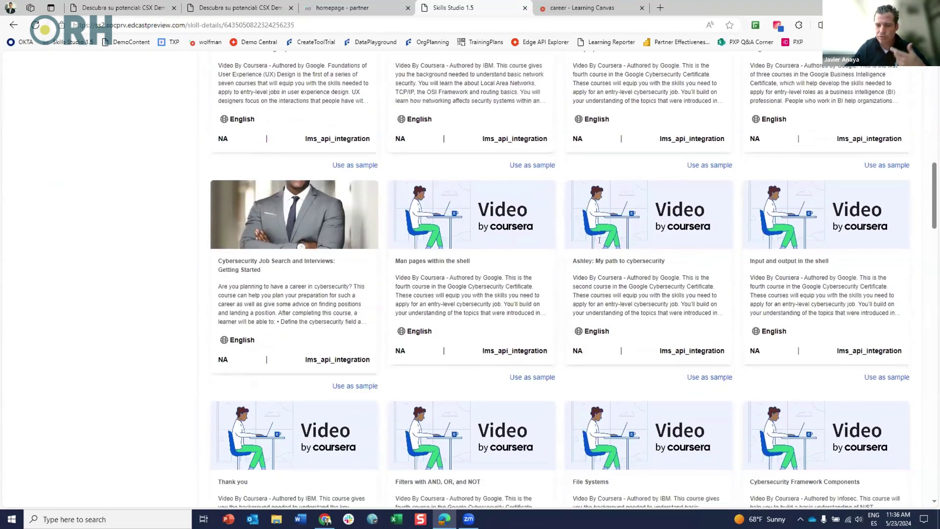
pyautogui.scroll(-6, 599, 240)
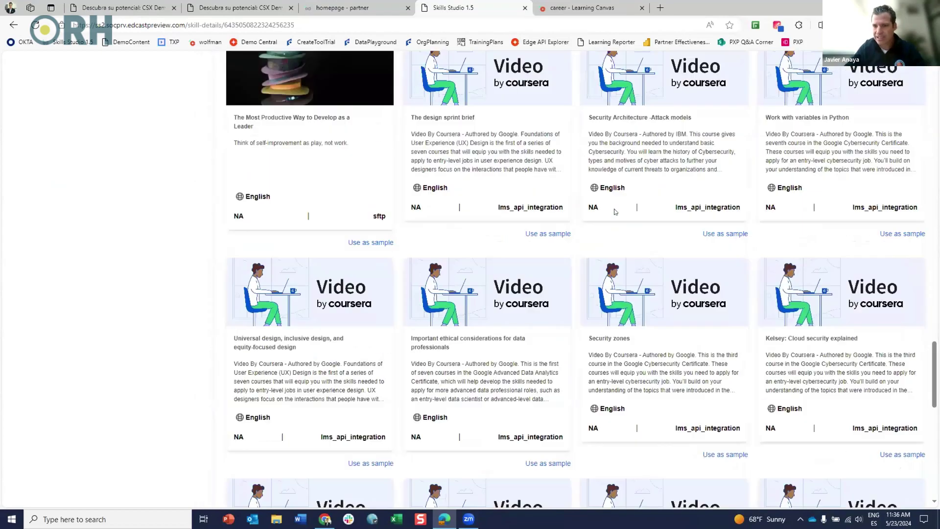
pyautogui.scroll(10, 607, 225)
pyautogui.scroll(20, 614, 209)
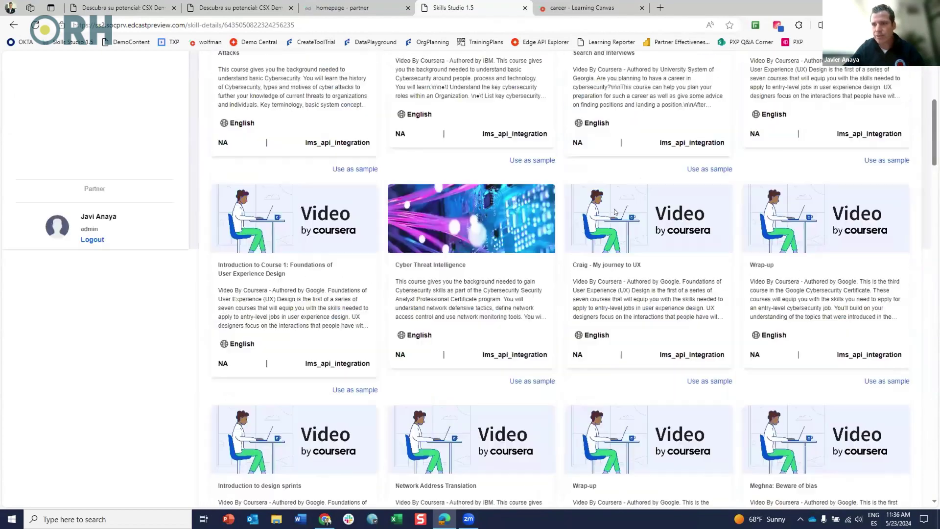
# Step: View the training samples in the skill's learning recommendations
pyautogui.click(538, 169)
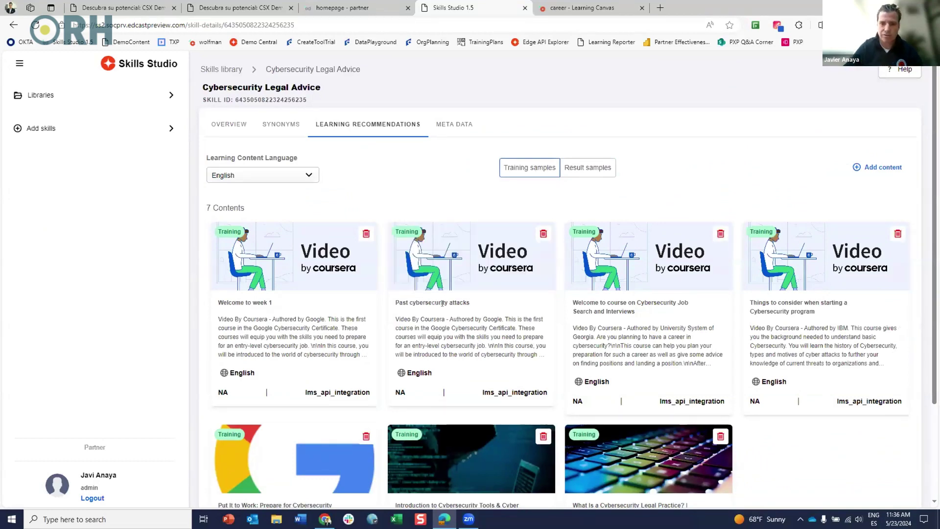
pyautogui.scroll(-3, 442, 304)
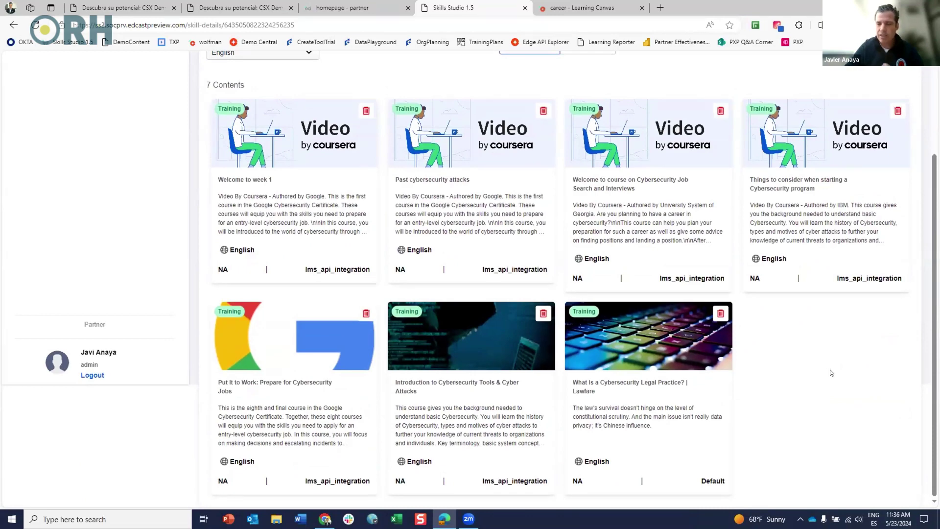
pyautogui.scroll(3, 831, 373)
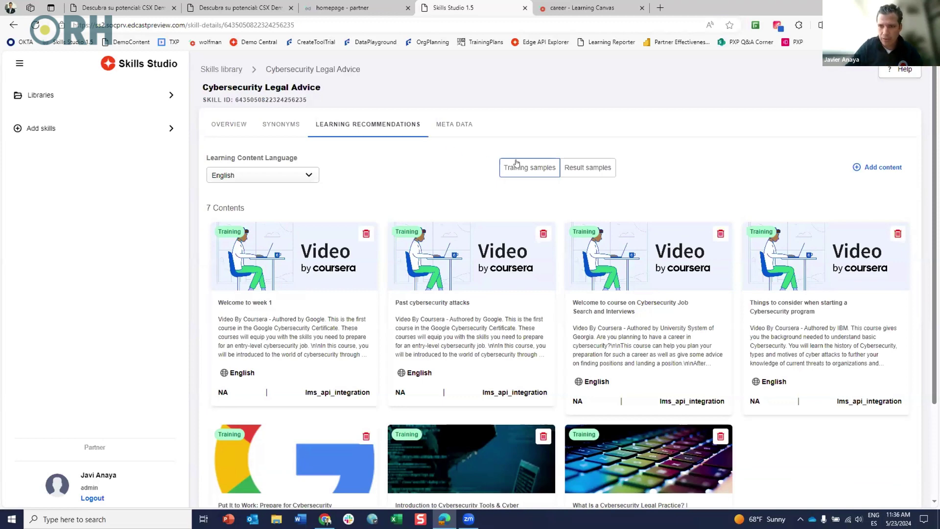
# Step: Examine the form for adding other samples by URL or text to the skill, and cancel it without submitting
pyautogui.click(871, 165)
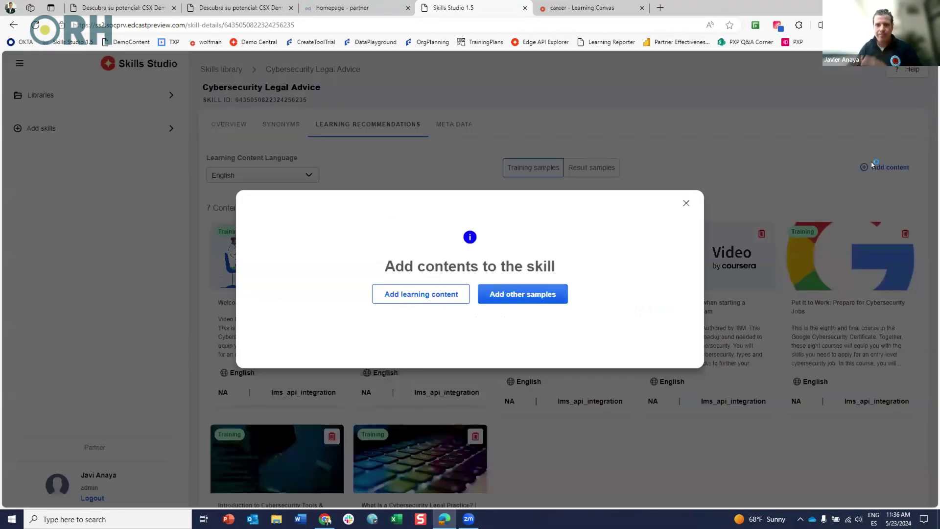
pyautogui.click(531, 289)
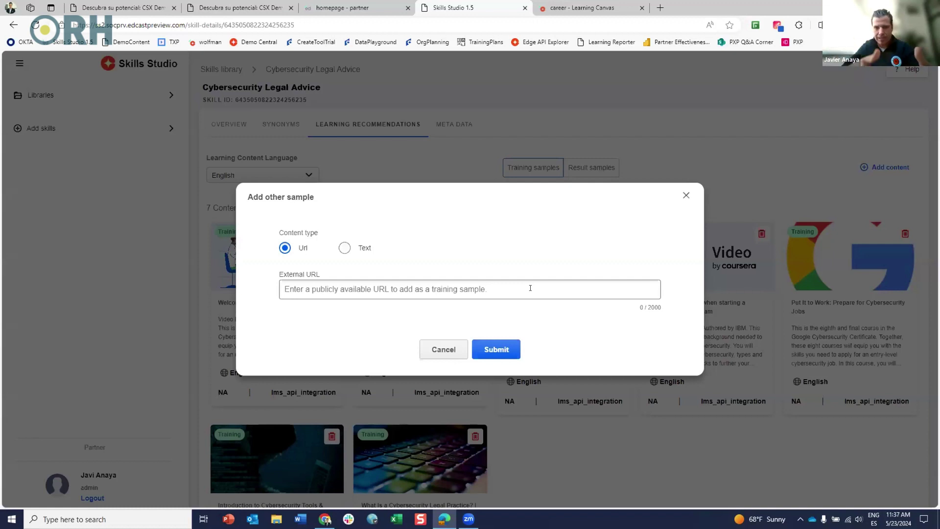
pyautogui.click(451, 350)
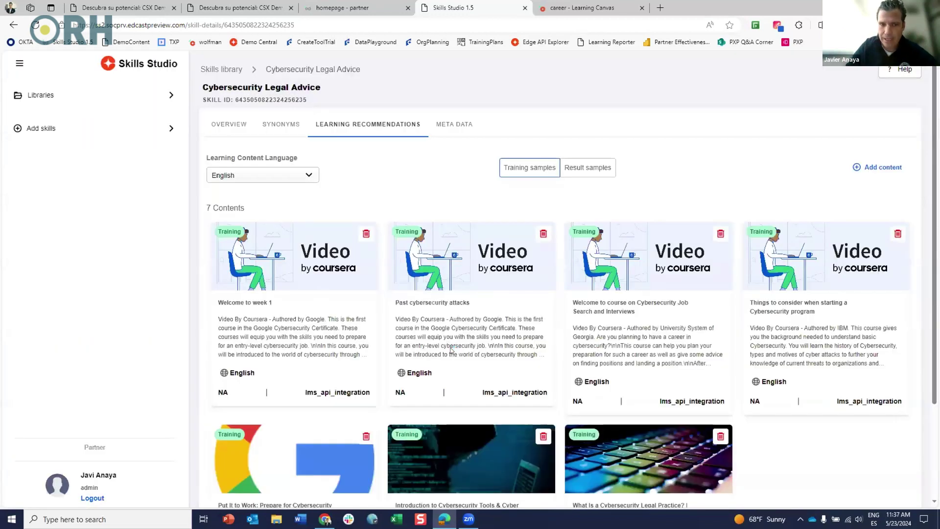
pyautogui.click(168, 95)
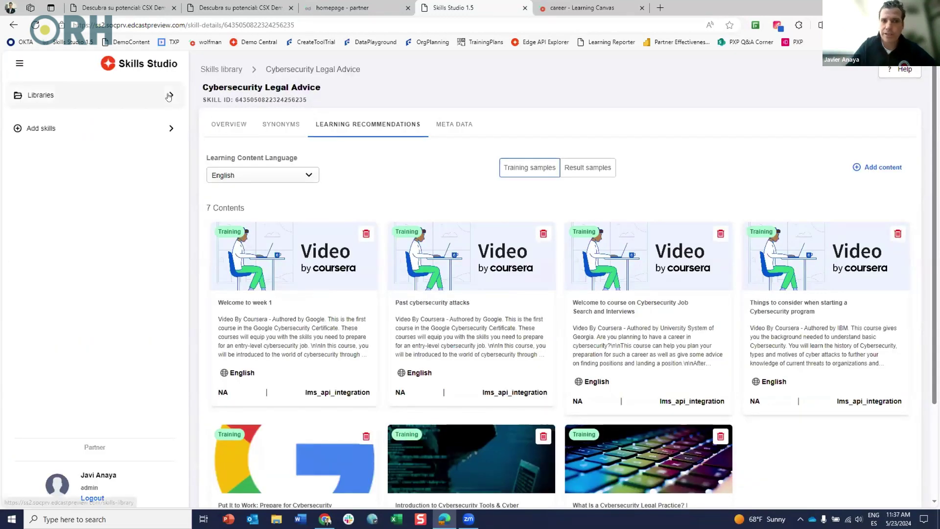
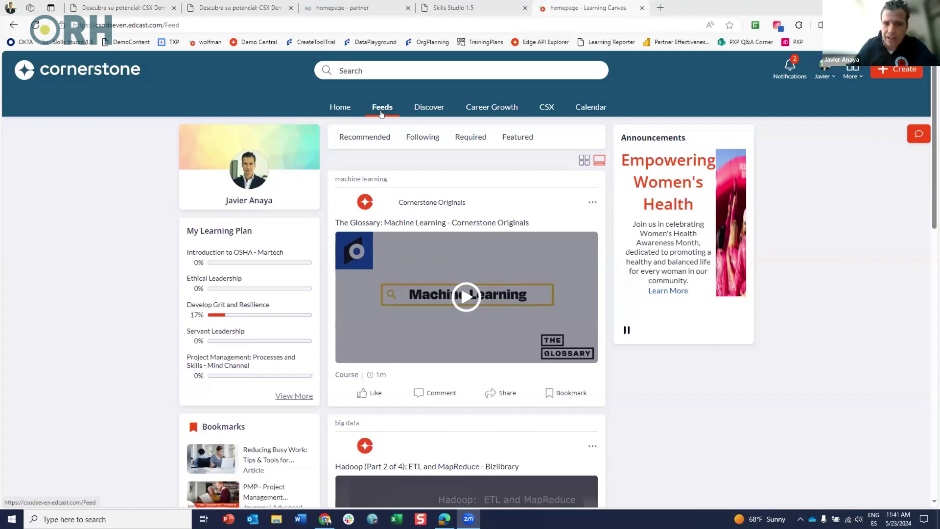
# Step: View the Recommended, Following, Required and Featured feeds in the Cornerstone learning portal
pyautogui.click(359, 146)
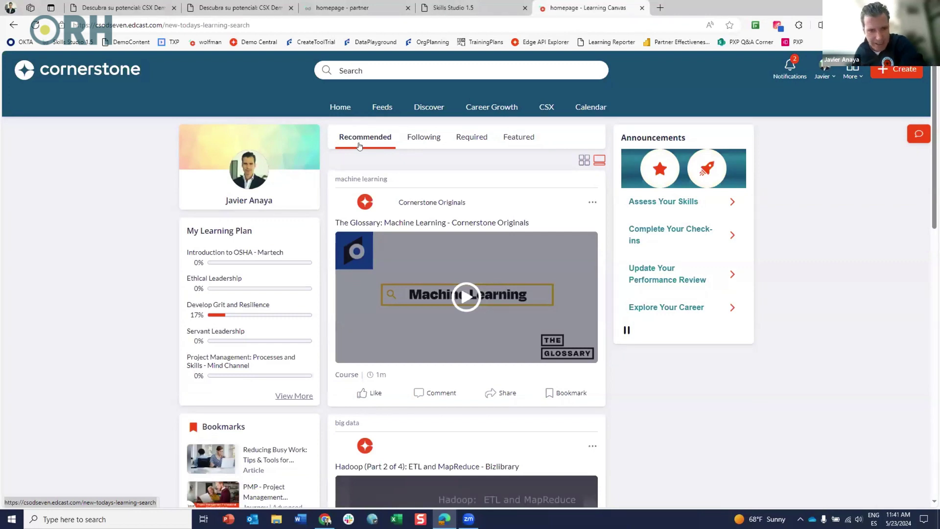
pyautogui.click(424, 140)
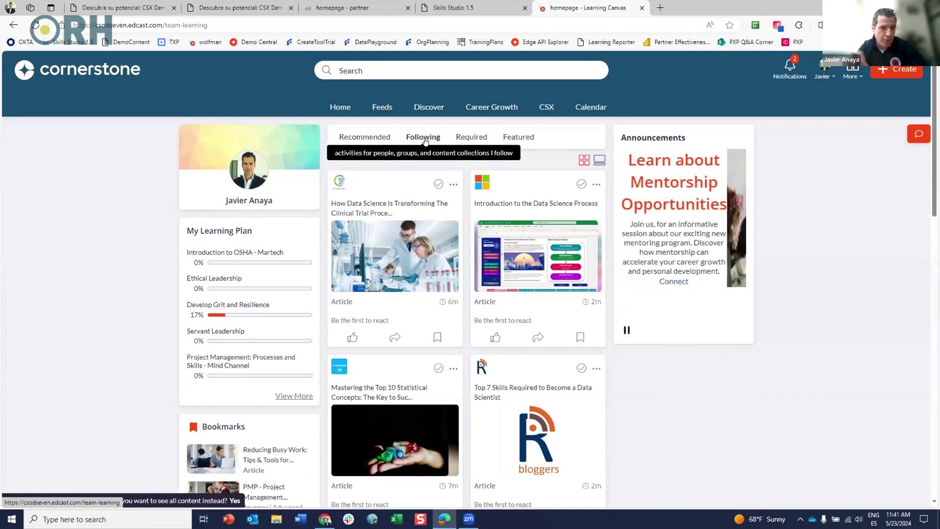
pyautogui.click(468, 138)
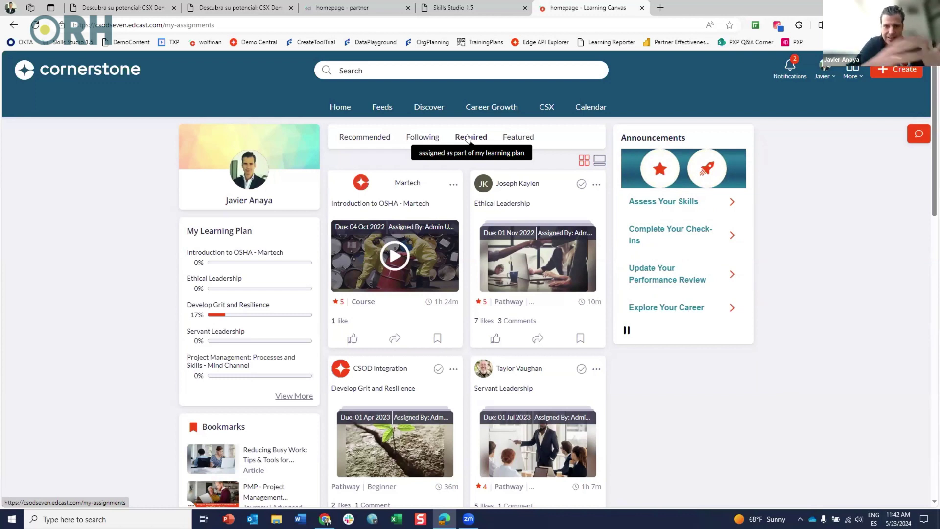
pyautogui.click(521, 138)
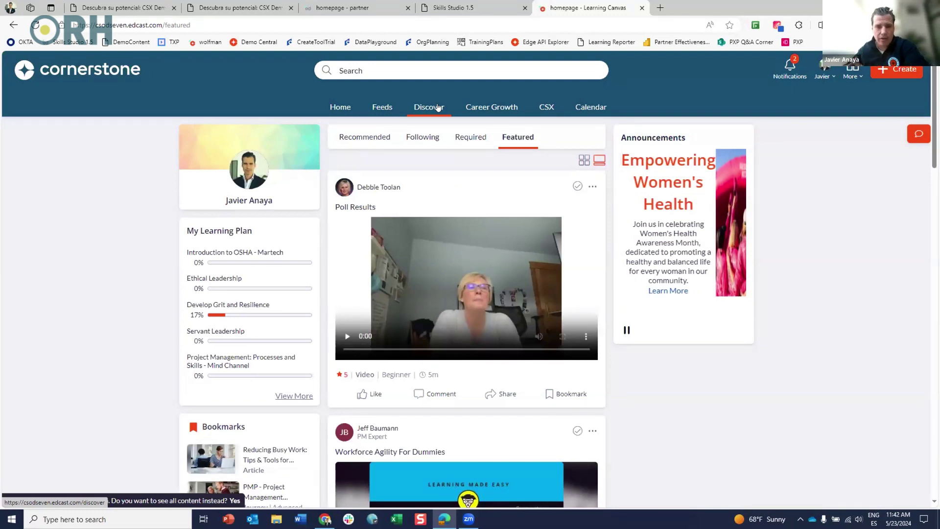
# Step: Open the Discover page and look through its hot topics and Leadership Academy channels
pyautogui.click(438, 107)
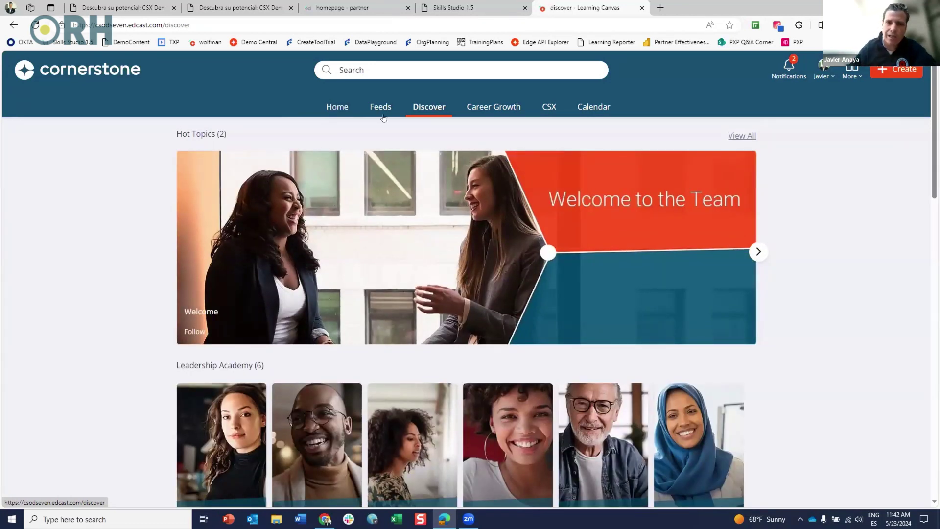
pyautogui.scroll(-2, 290, 254)
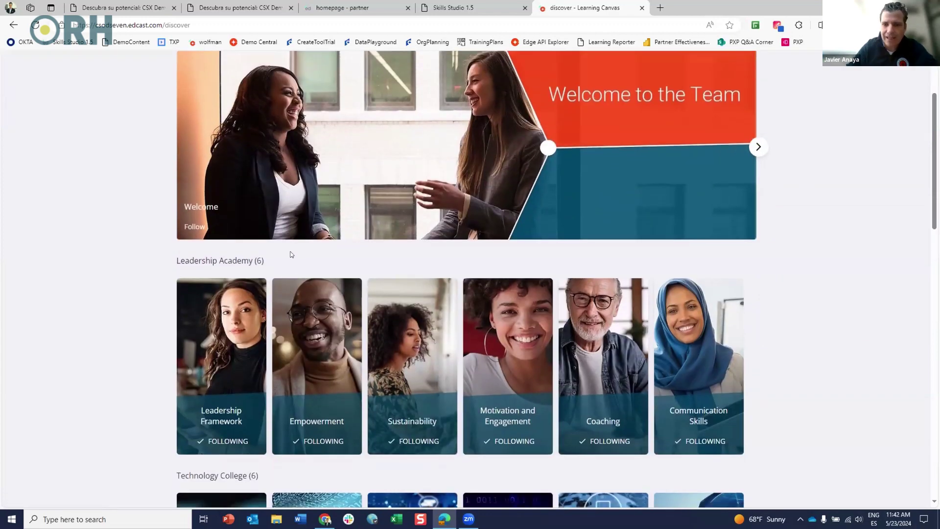
pyautogui.scroll(2, 290, 254)
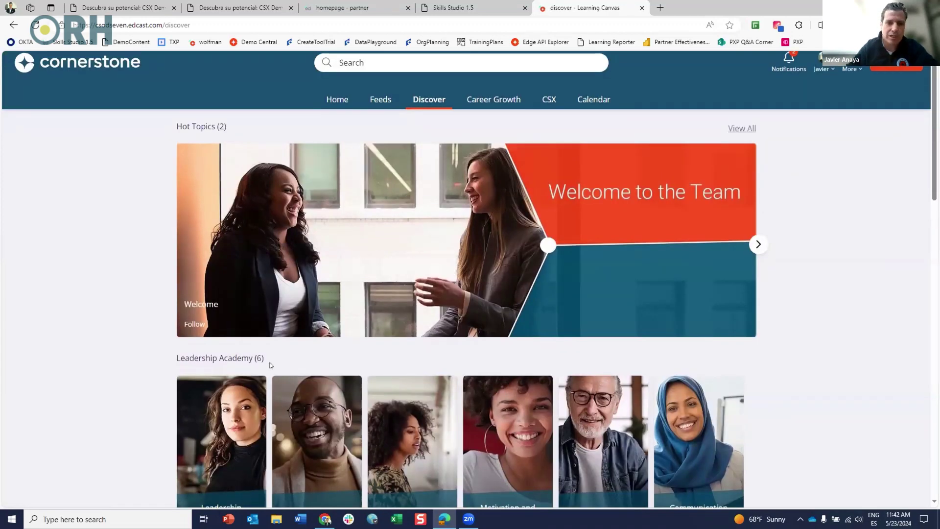
pyautogui.scroll(-2, 269, 365)
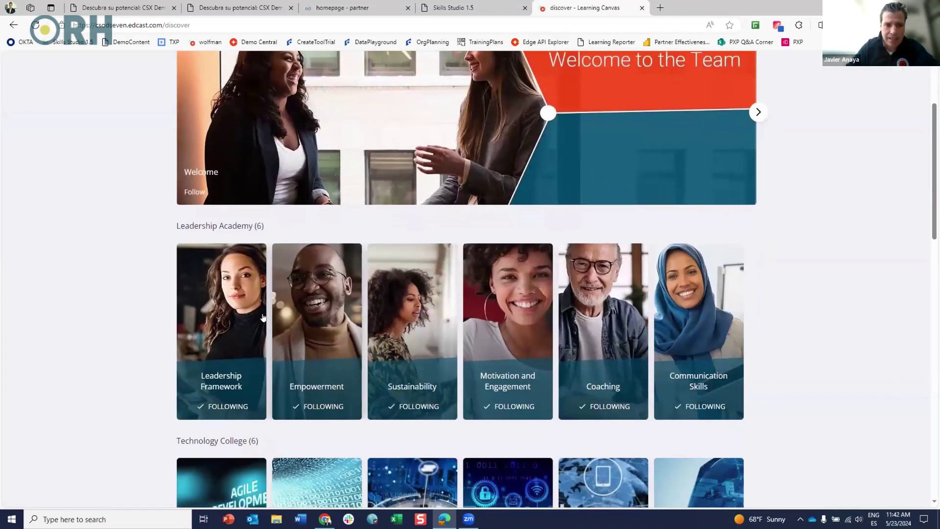
# Step: Open the Leadership Framework channel and look through its description, featured content and Create Clarity section
pyautogui.click(229, 325)
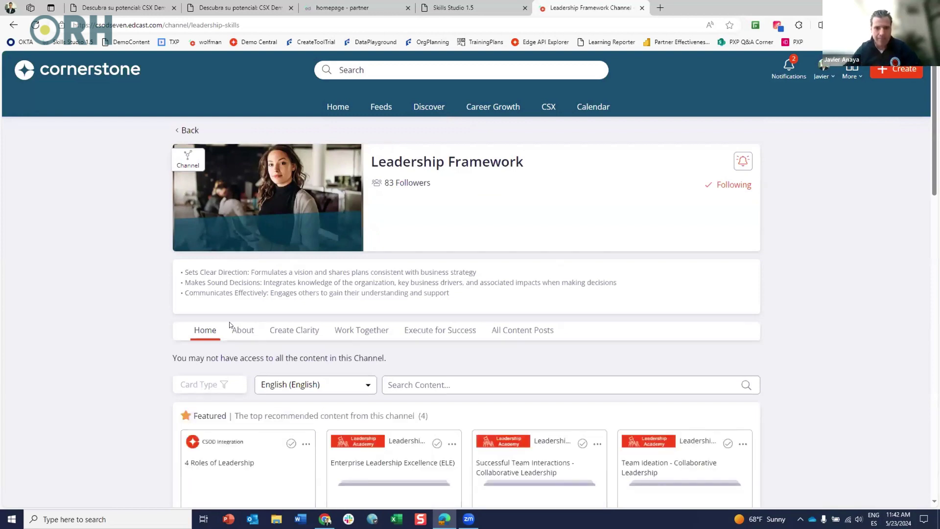
pyautogui.scroll(-3, 397, 368)
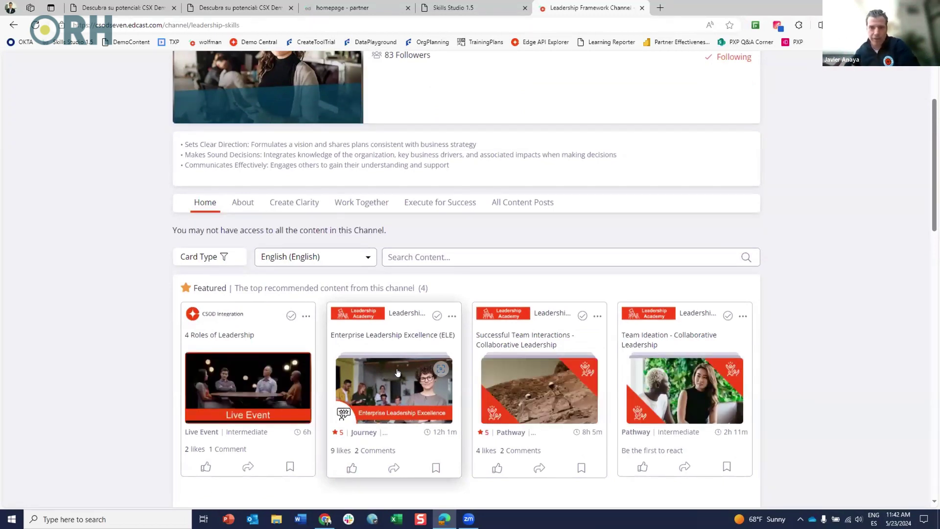
pyautogui.scroll(-3, 398, 372)
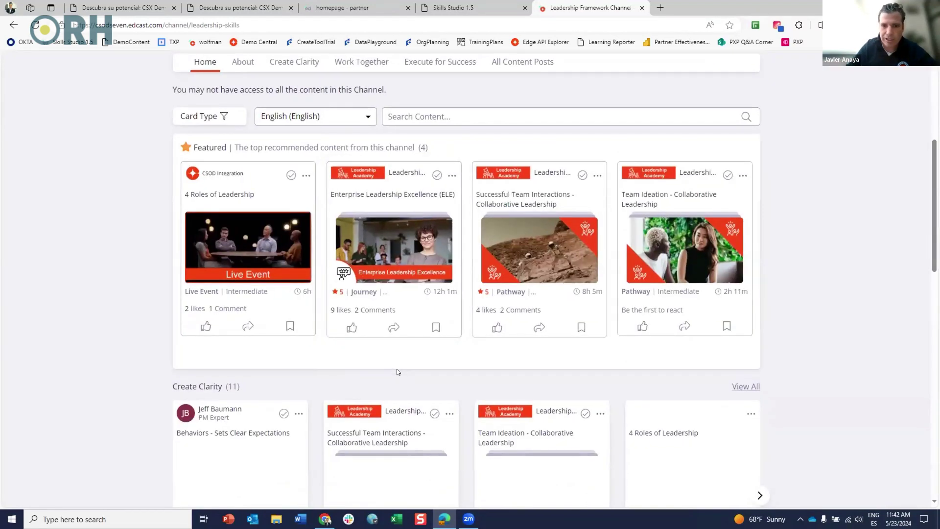
pyautogui.scroll(4, 398, 372)
pyautogui.scroll(2, 397, 370)
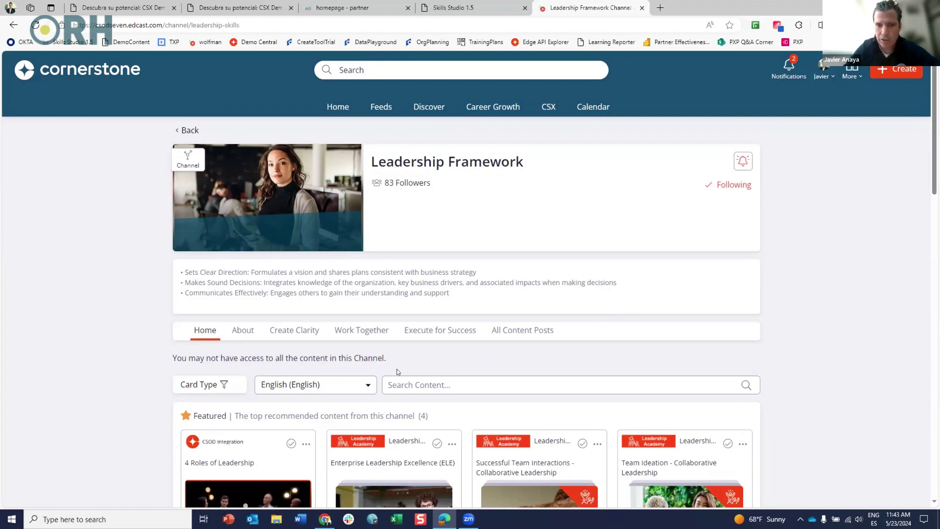
pyautogui.scroll(-4, 265, 463)
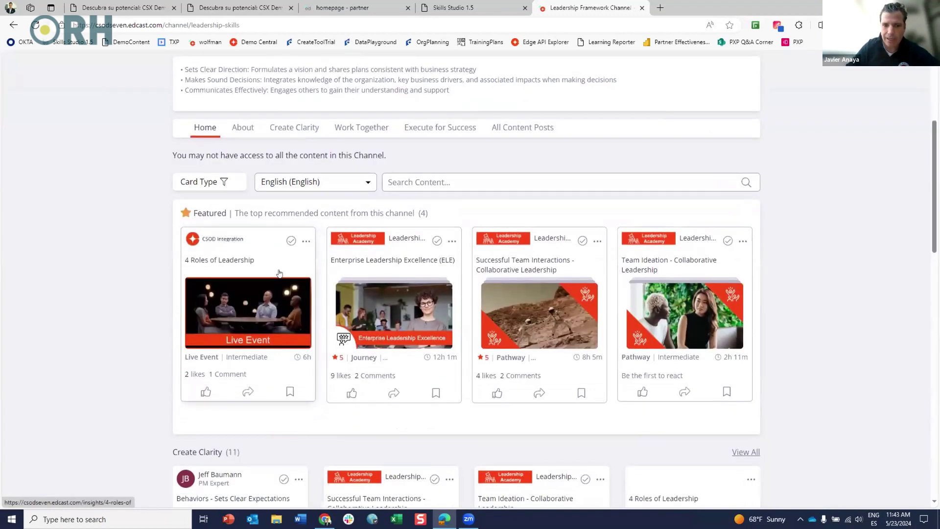
pyautogui.scroll(4, 376, 263)
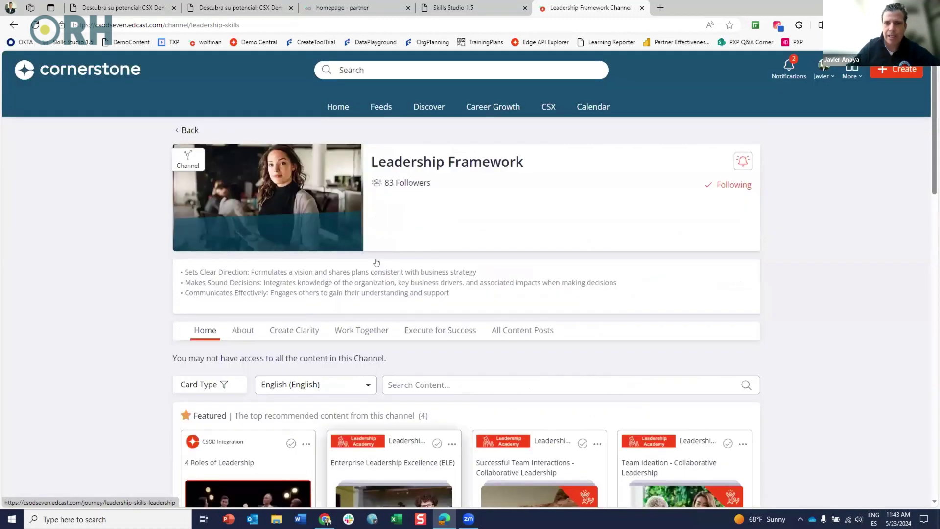
# Step: Open the form for creating a SmartCard and examine its skills, level, sharing, privacy and pricing fields
pyautogui.click(892, 71)
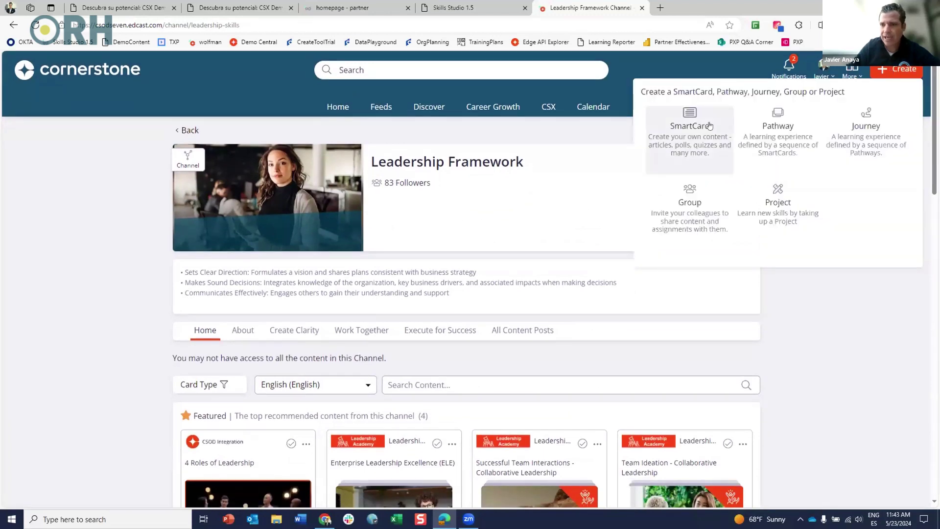
pyautogui.click(692, 123)
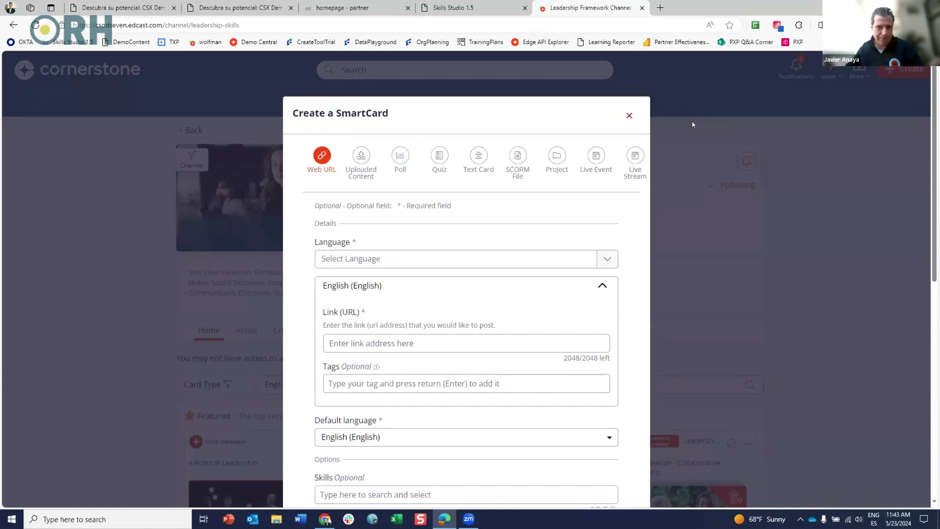
pyautogui.scroll(-5, 465, 415)
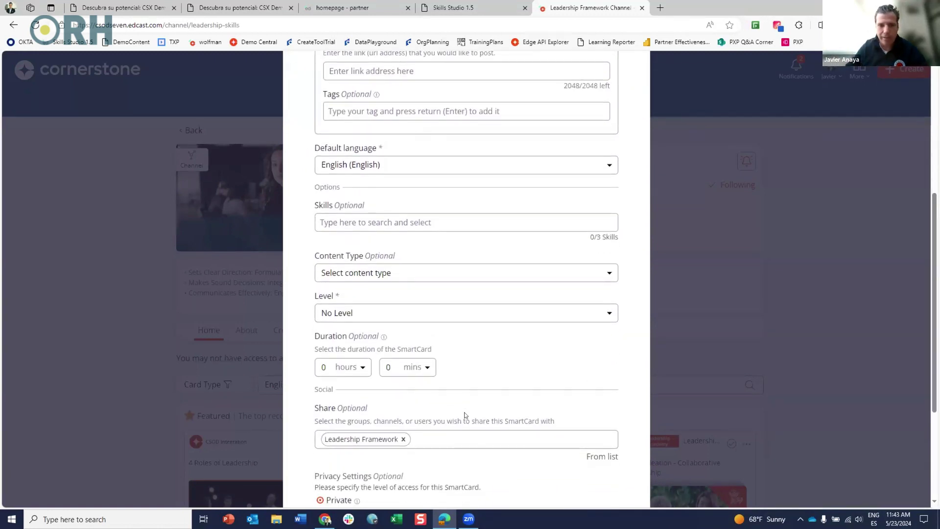
pyautogui.scroll(-3, 465, 415)
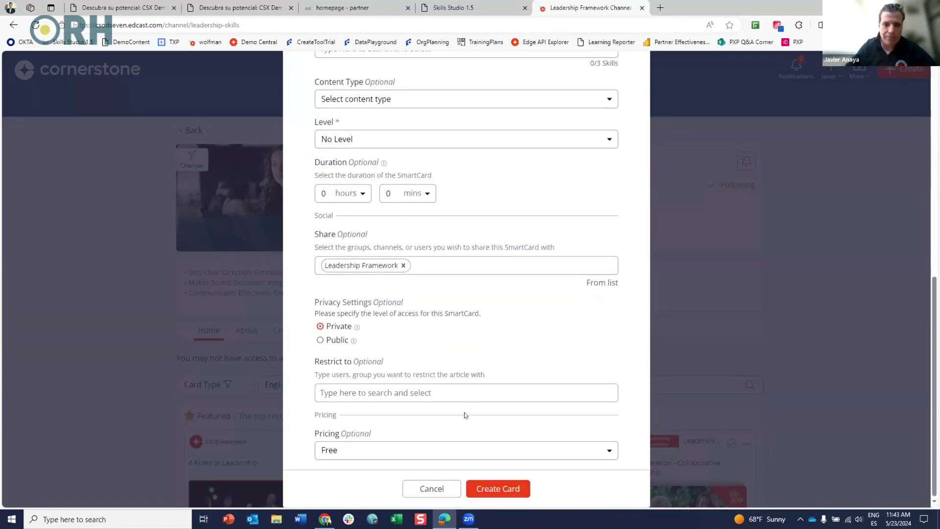
pyautogui.scroll(3, 465, 415)
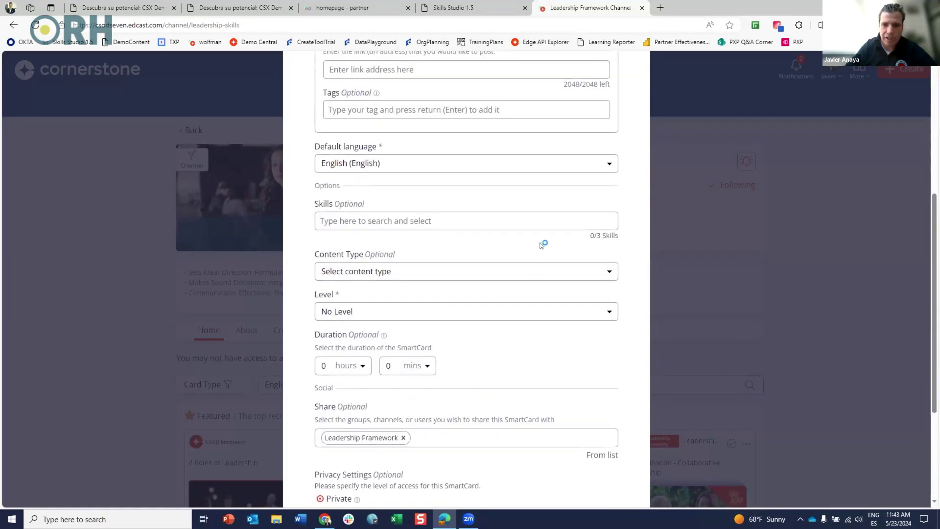
# Step: Look through the content type options for the new SmartCard and close the form without creating a card
pyautogui.click(533, 270)
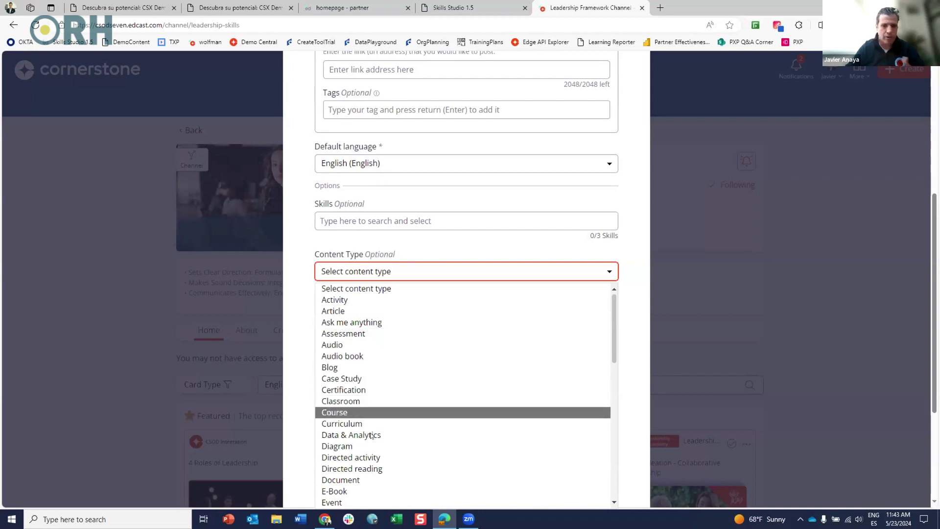
pyautogui.scroll(-4, 400, 449)
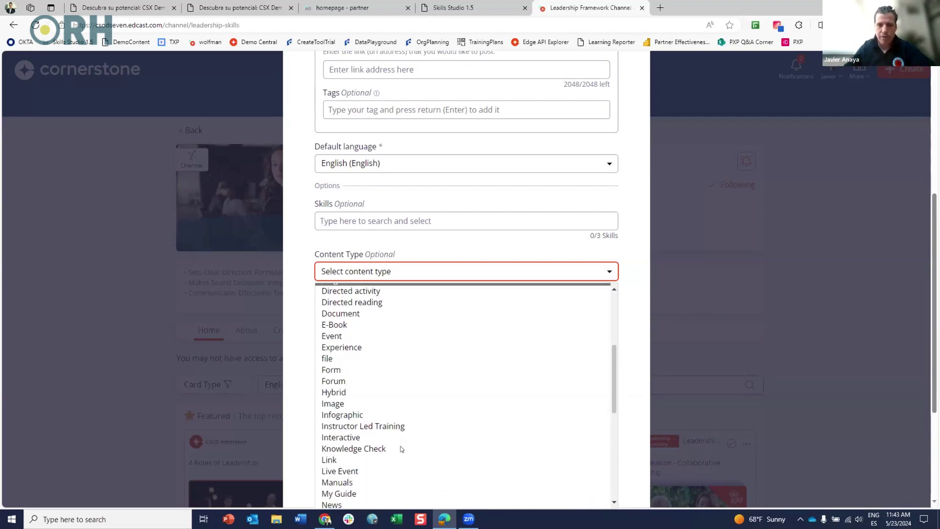
pyautogui.scroll(-2, 401, 449)
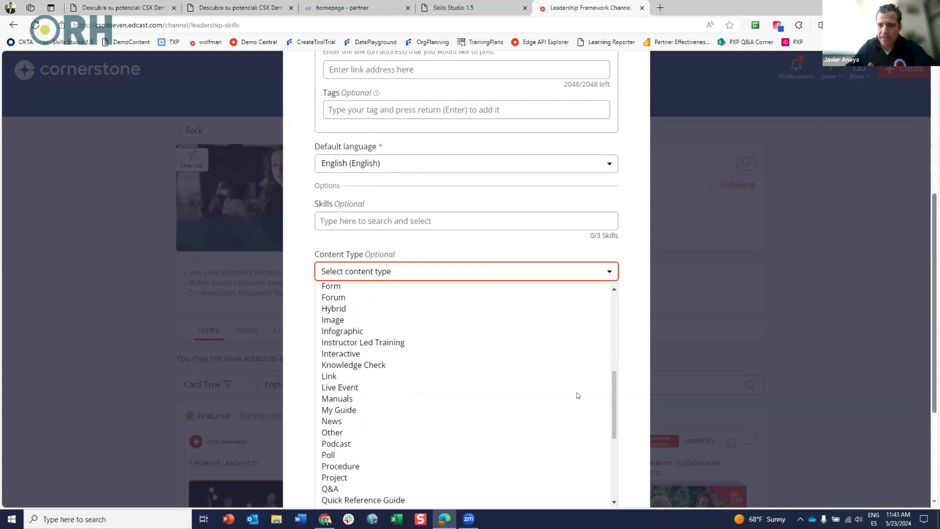
pyautogui.click(643, 351)
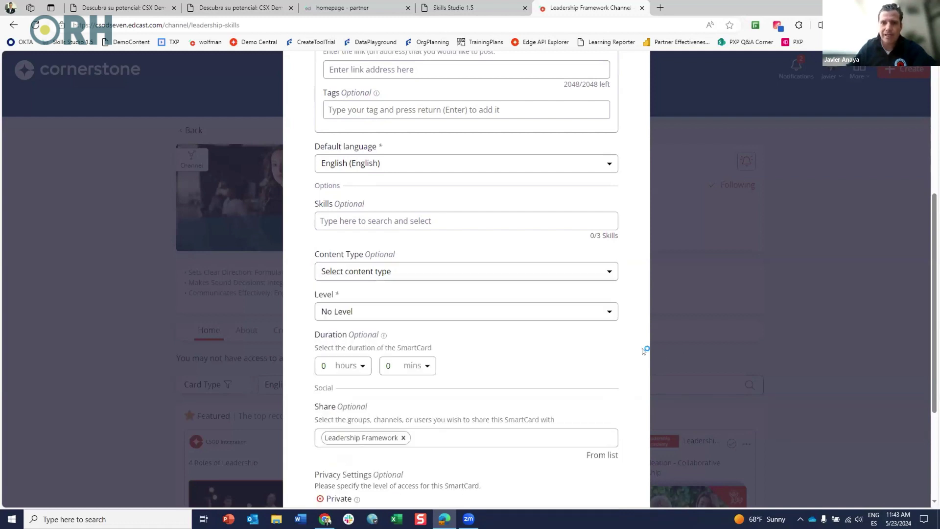
pyautogui.scroll(6, 643, 351)
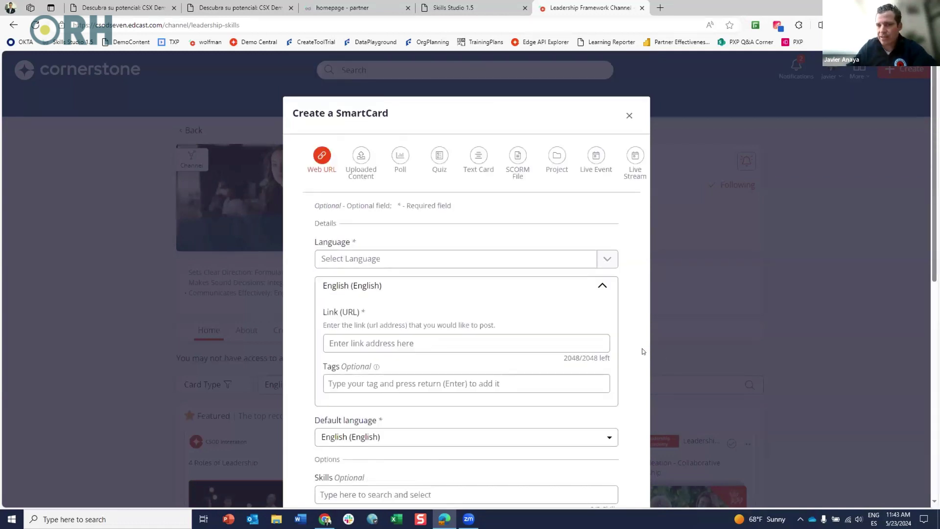
pyautogui.click(628, 116)
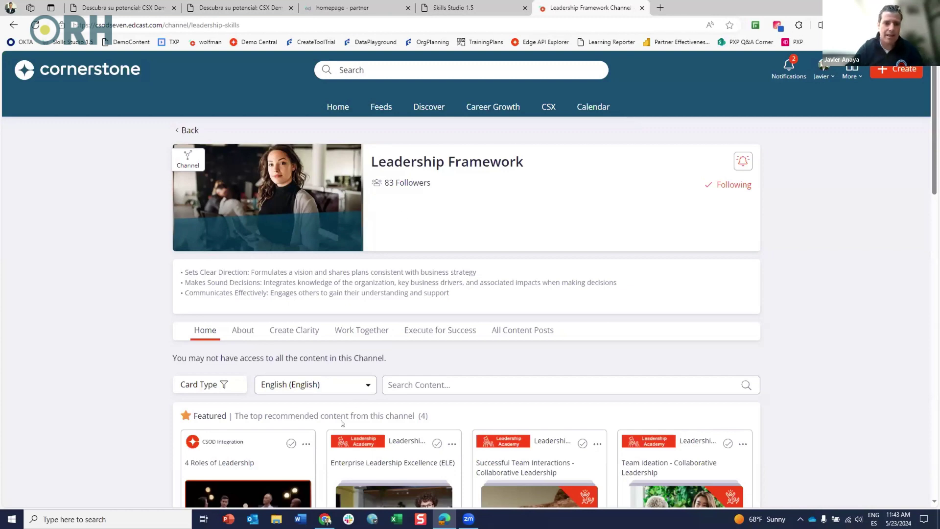
# Step: Open the featured 4 Roles of Leadership live event and go to its comment field
pyautogui.click(237, 451)
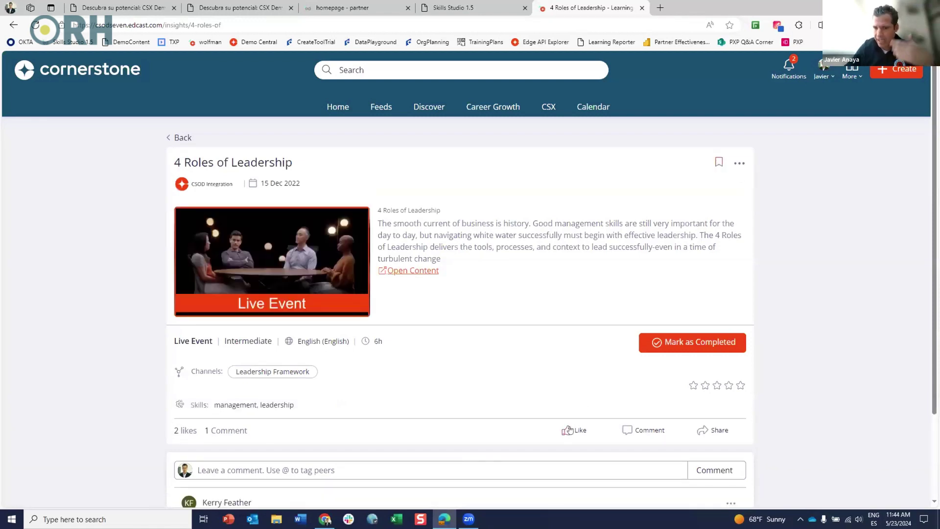
pyautogui.scroll(-2, 570, 430)
pyautogui.click(643, 354)
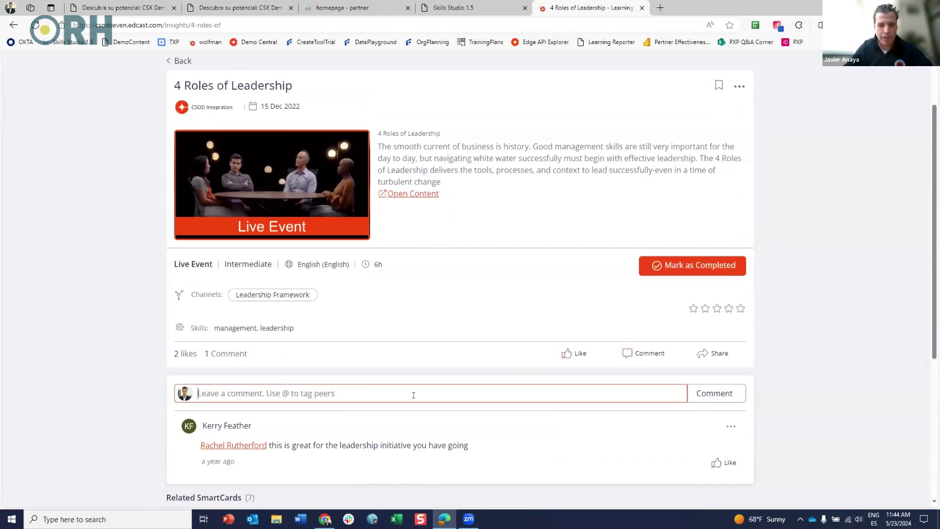
pyautogui.write('@')
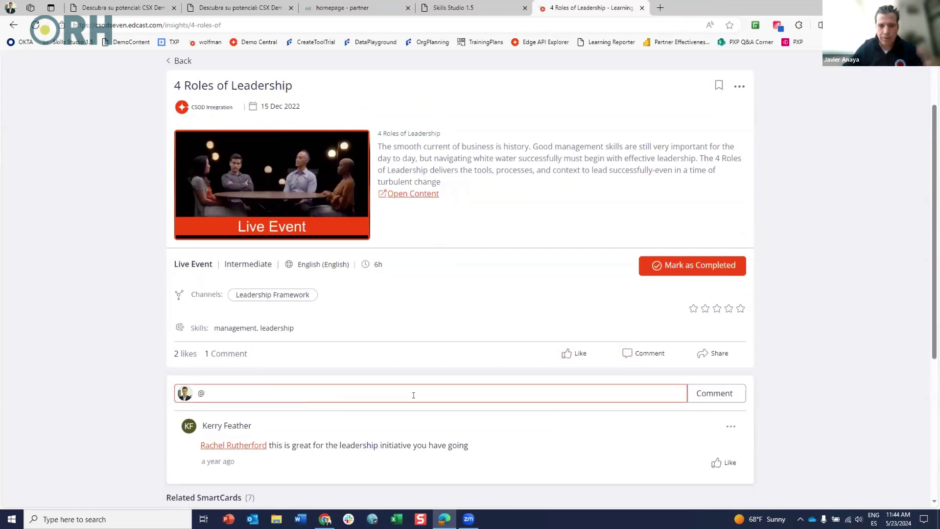
pyautogui.write('je')
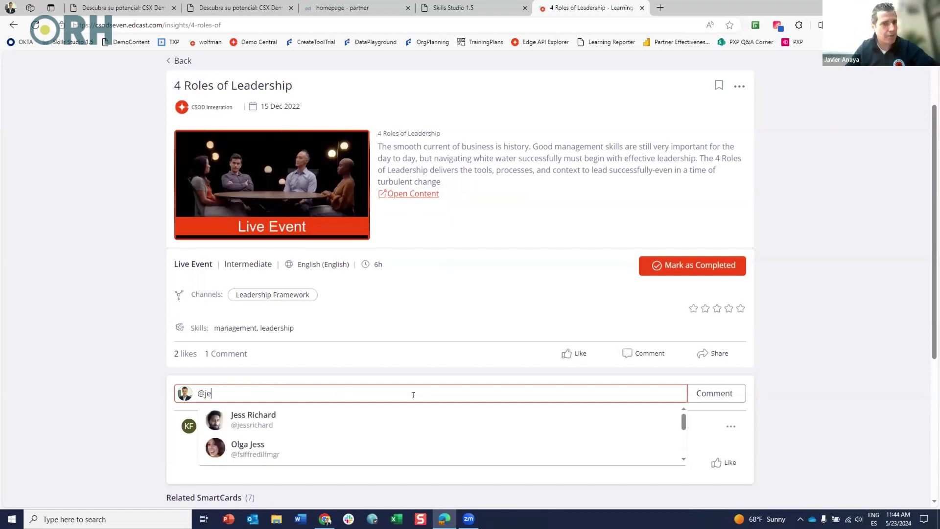
pyautogui.press('BackSpace')
pyautogui.press('BackSpace')
pyautogui.press('BackSpace')
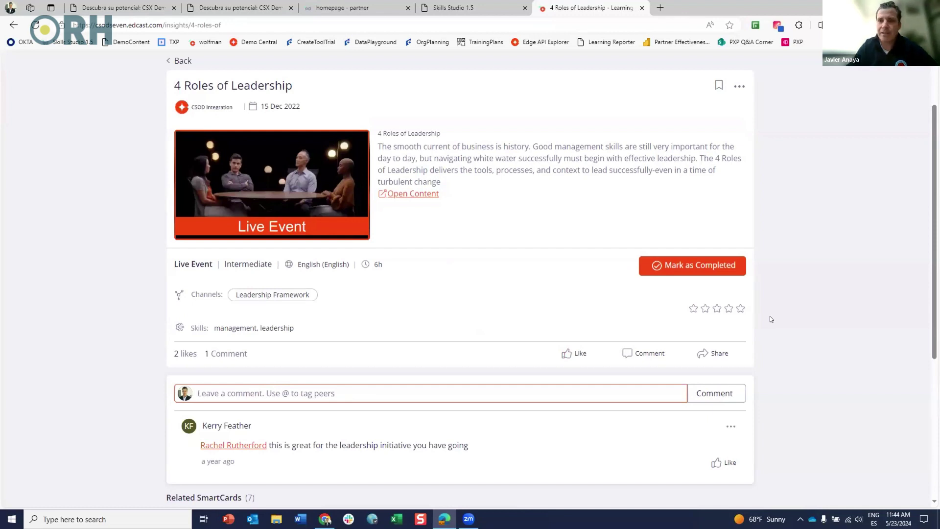
# Step: Open the career profile update in Career Growth and submit the JAAProfile resume file for scanning
pyautogui.scroll(2, 770, 318)
pyautogui.click(492, 106)
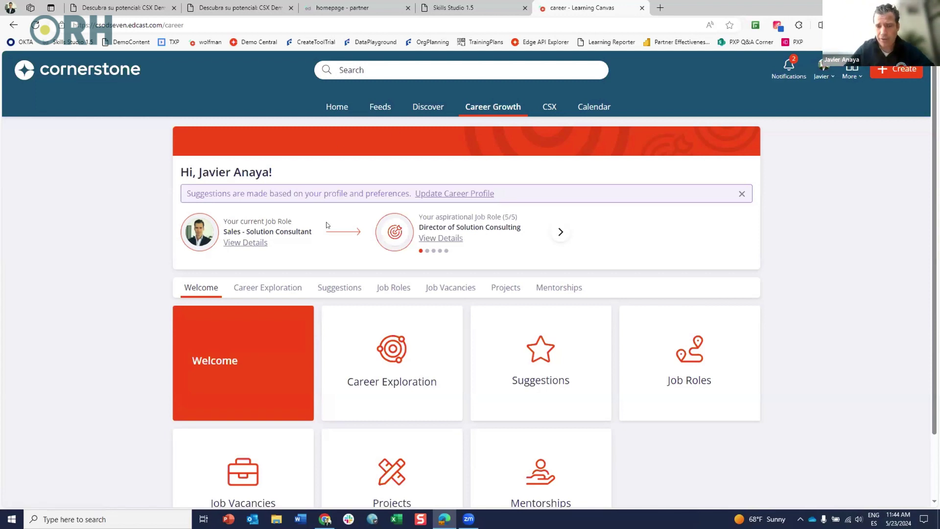
pyautogui.click(464, 195)
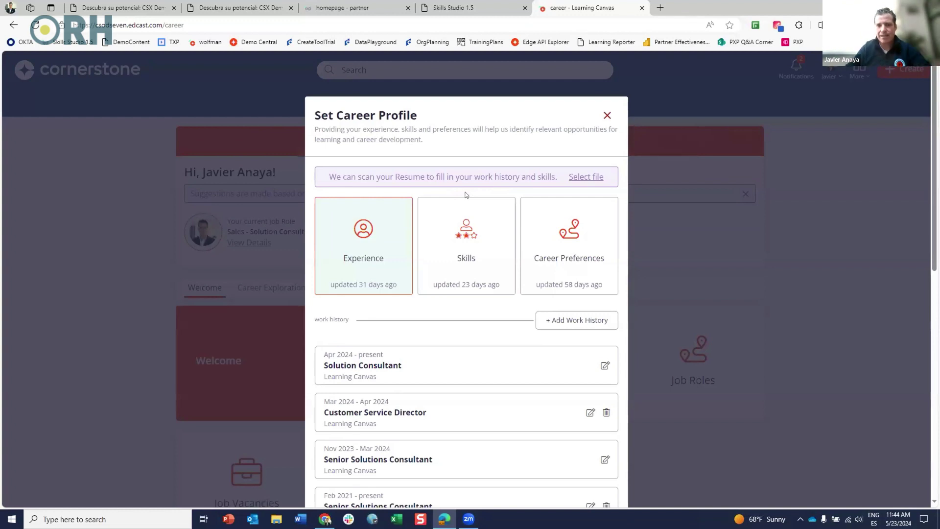
pyautogui.click(591, 178)
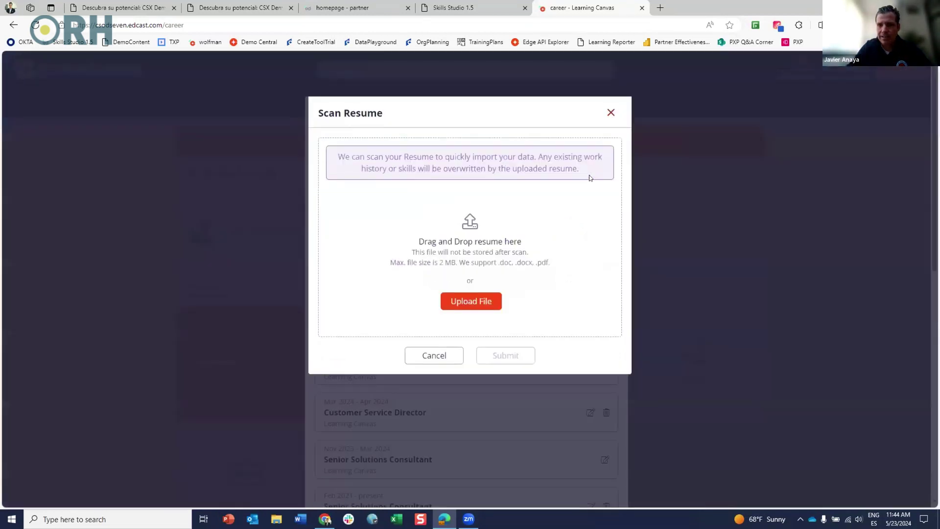
pyautogui.click(461, 303)
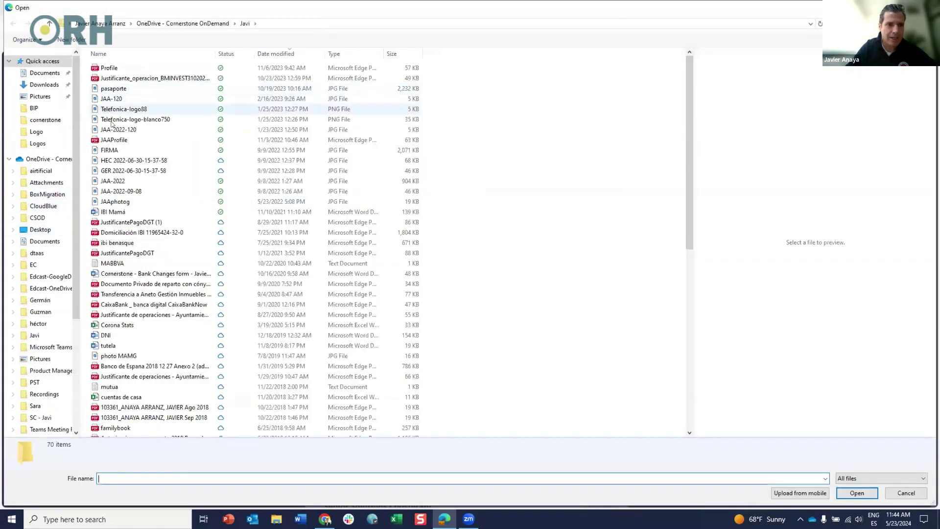
pyautogui.doubleClick(112, 140)
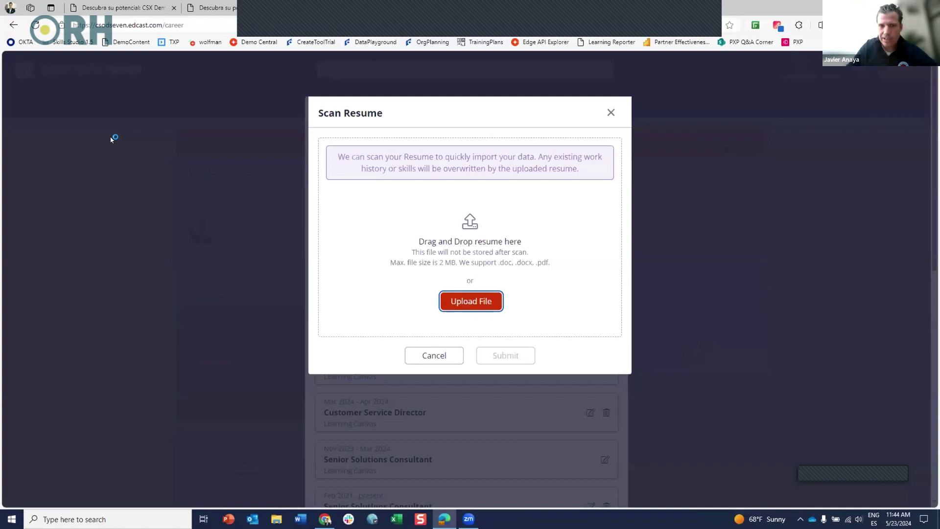
pyautogui.click(504, 350)
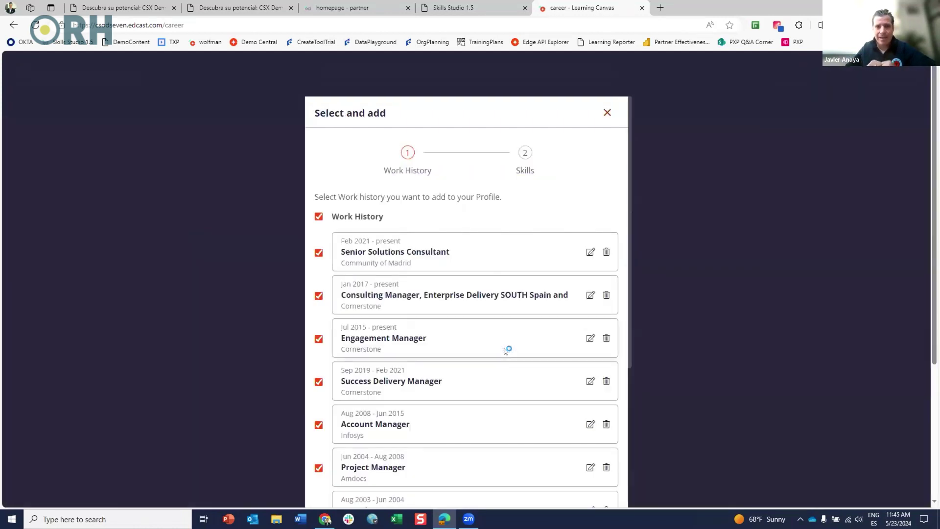
# Step: Review the work history scanned from the resume, keep all entries selected and continue to the skills selection
pyautogui.scroll(-4, 506, 350)
pyautogui.scroll(4, 495, 492)
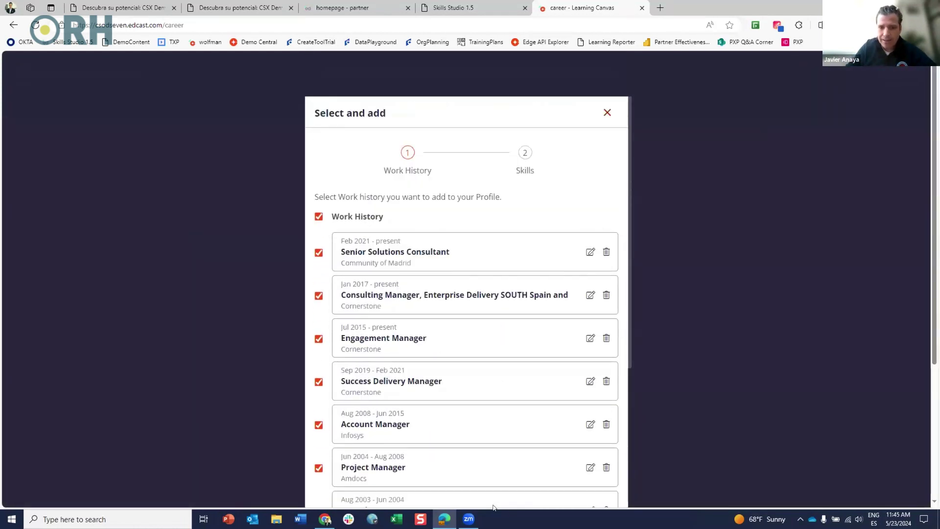
pyautogui.scroll(-4, 504, 443)
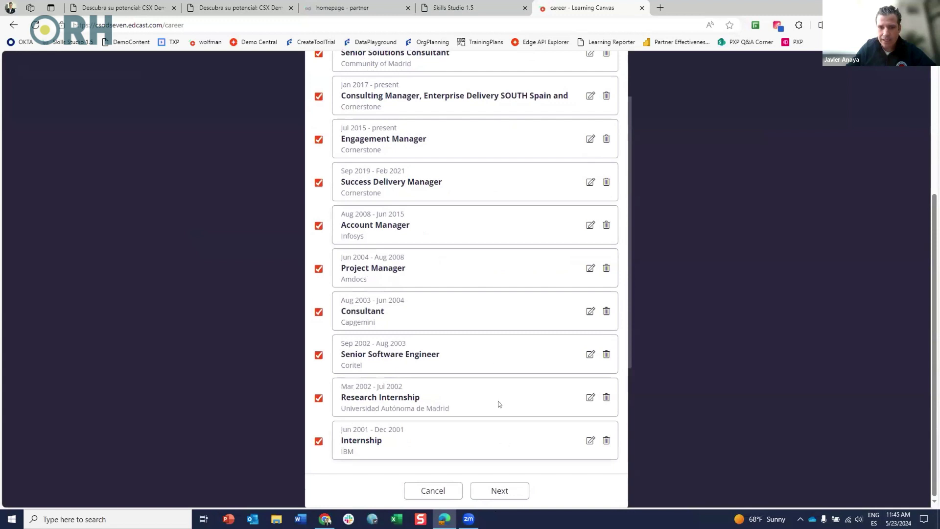
pyautogui.click(500, 492)
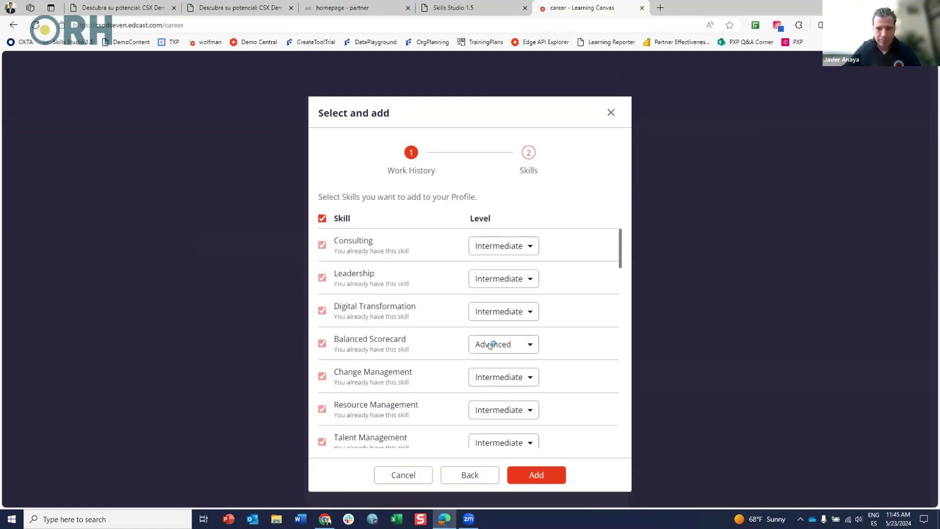
# Step: Add all the scanned skills with their suggested levels and save the imported work history in the career profile
pyautogui.scroll(-5, 542, 343)
pyautogui.scroll(-15, 541, 349)
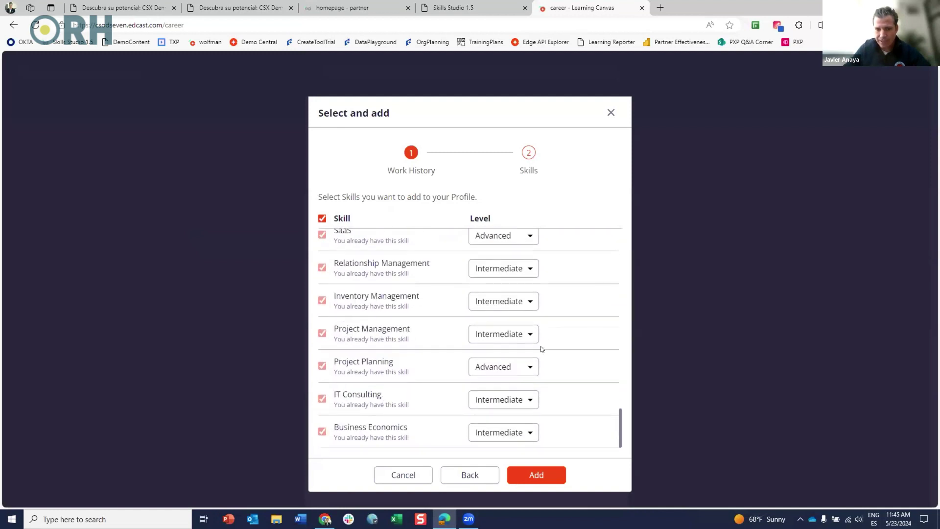
pyautogui.click(535, 474)
pyautogui.scroll(-10, 545, 262)
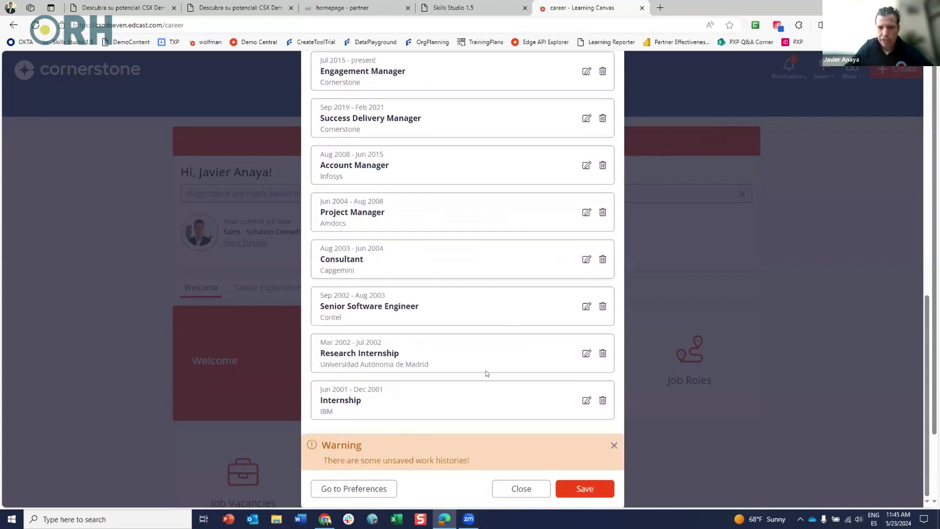
pyautogui.click(586, 486)
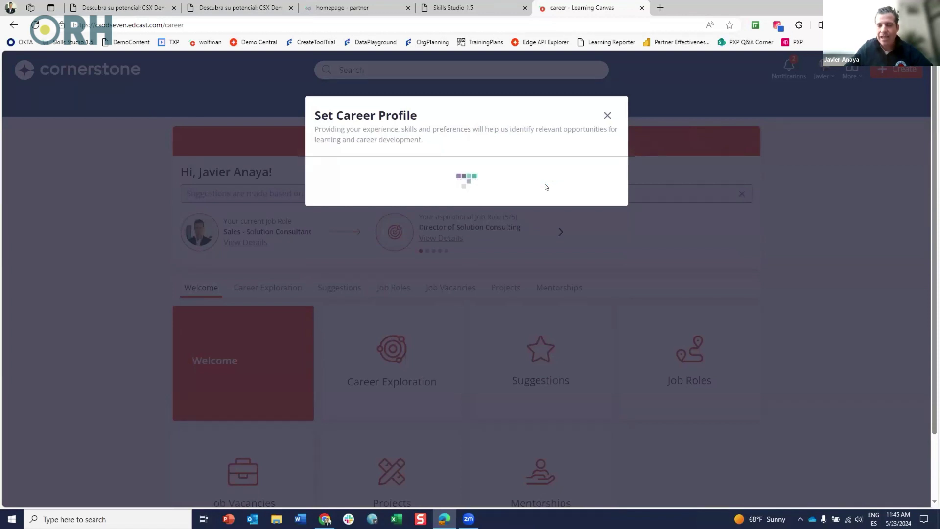
# Step: Look through the Career Preferences for level, working model, contract, time schedule and job role type, and close the career profile
pyautogui.click(548, 212)
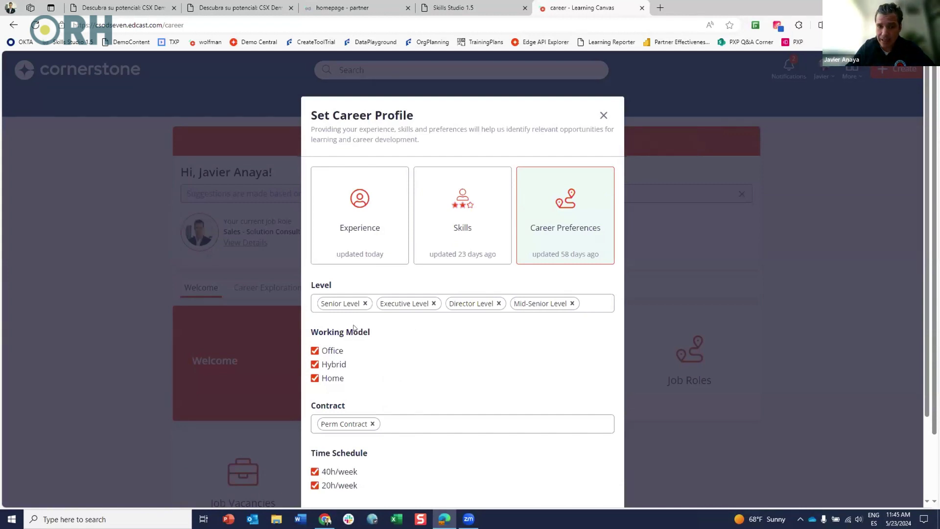
pyautogui.scroll(-1, 354, 327)
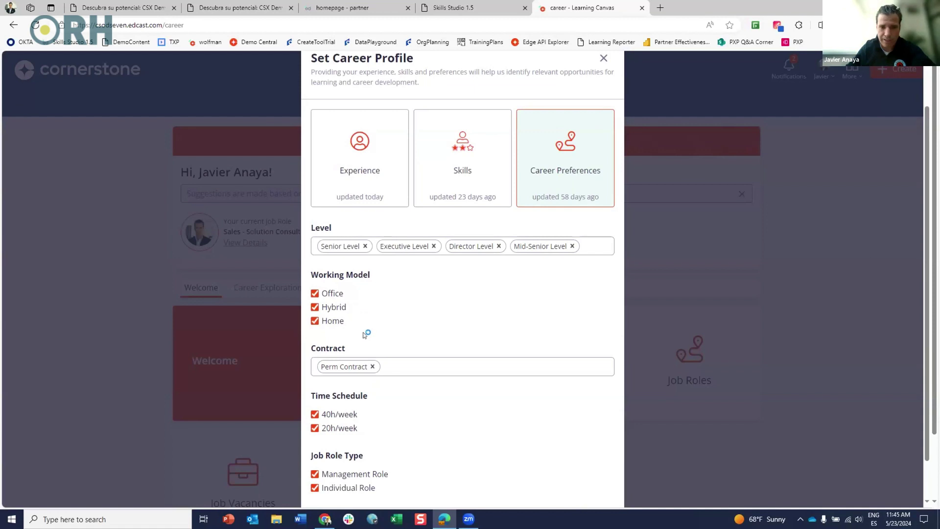
pyautogui.scroll(-1, 397, 428)
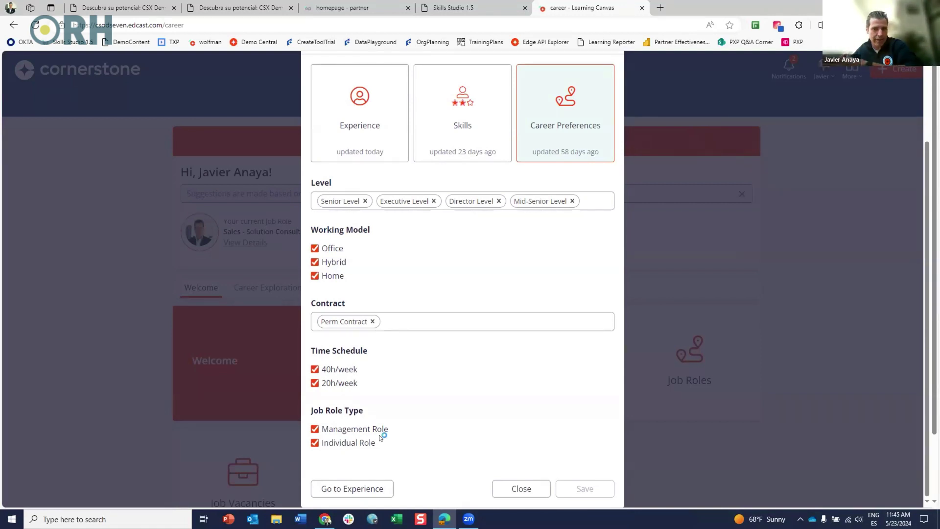
pyautogui.click(507, 488)
# Step: Look over the Career Exploration chart and open the details of the aspirational Director of Solution Consulting role
pyautogui.click(409, 353)
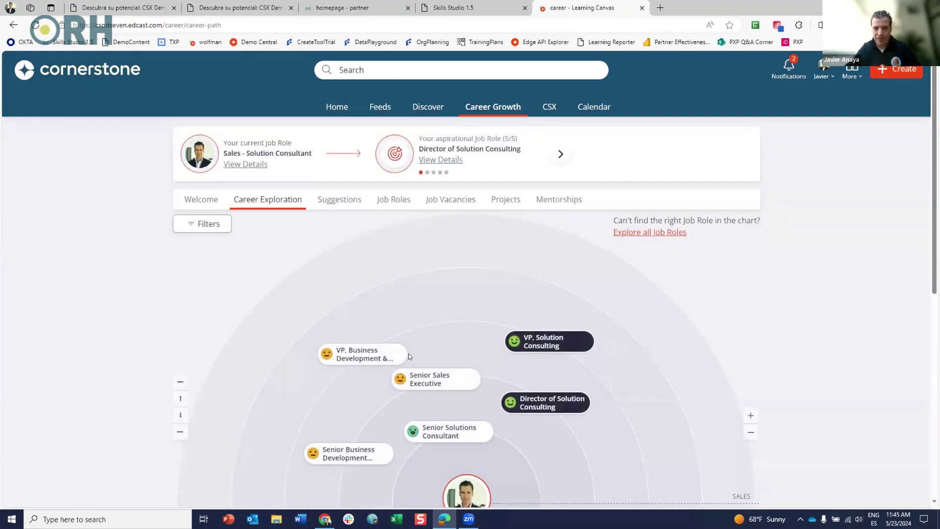
pyautogui.scroll(-4, 705, 398)
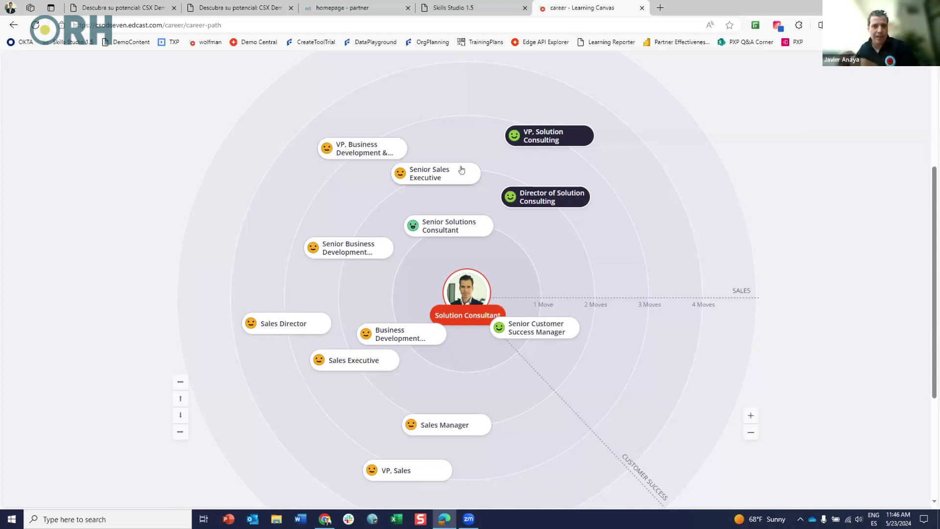
pyautogui.click(544, 200)
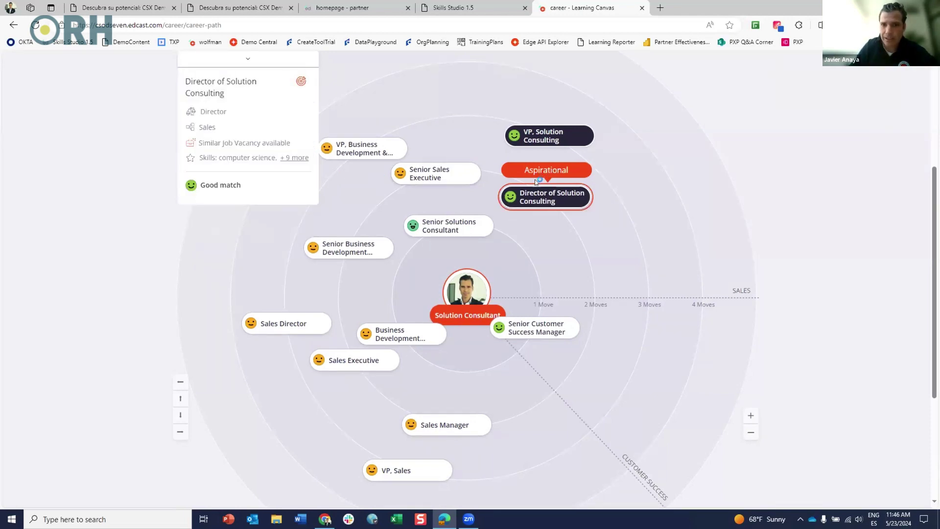
pyautogui.click(235, 118)
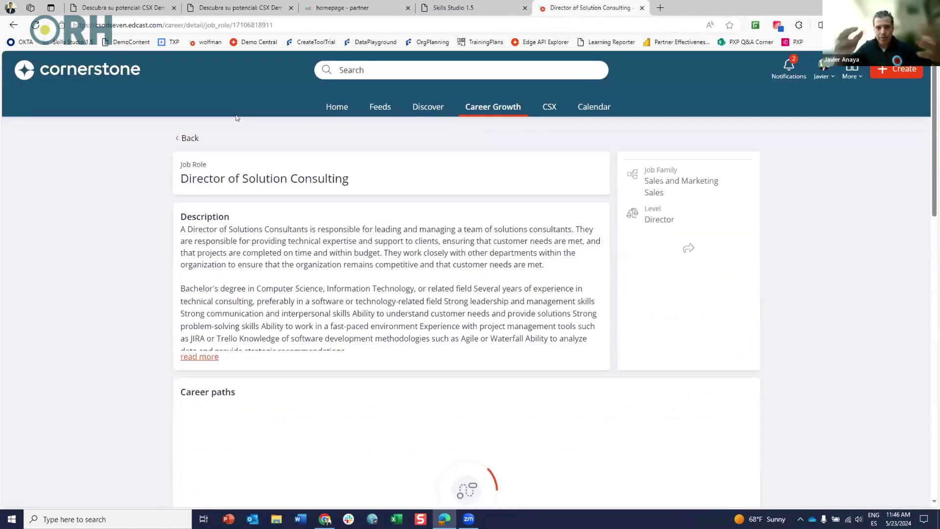
# Step: Expand the job role's description, examine the skill levels in its match details and close them
pyautogui.click(215, 357)
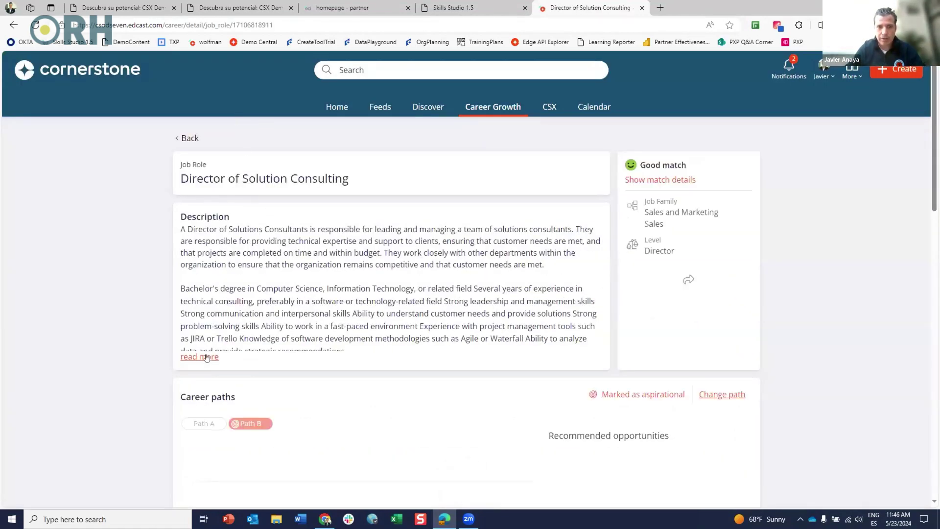
pyautogui.click(648, 180)
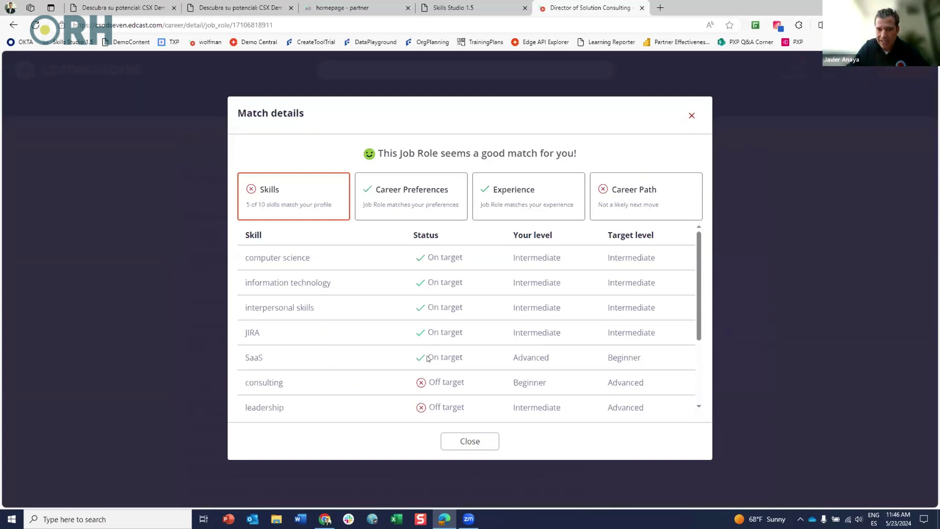
pyautogui.scroll(-2, 428, 359)
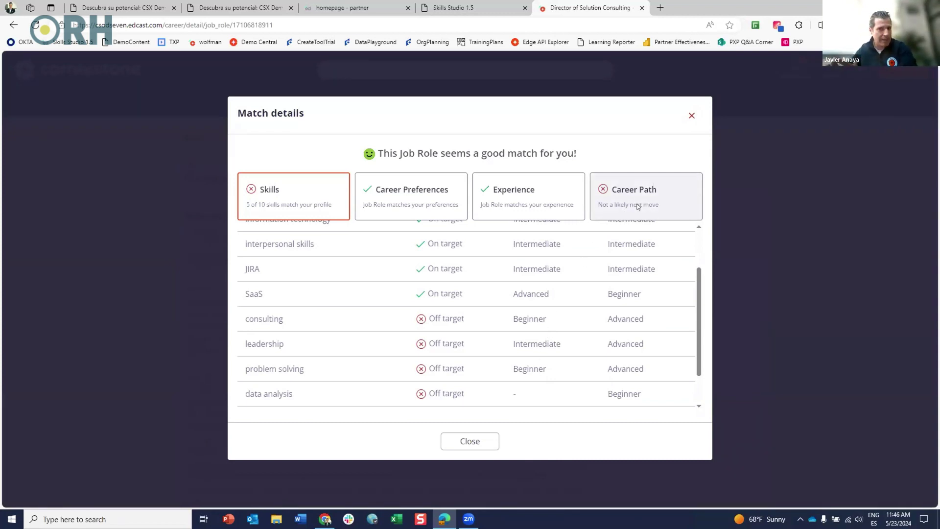
pyautogui.click(690, 115)
# Step: Show Path A under Career paths, look through its recommended opportunities, open one recommended project and return to the job role
pyautogui.scroll(-10, 418, 435)
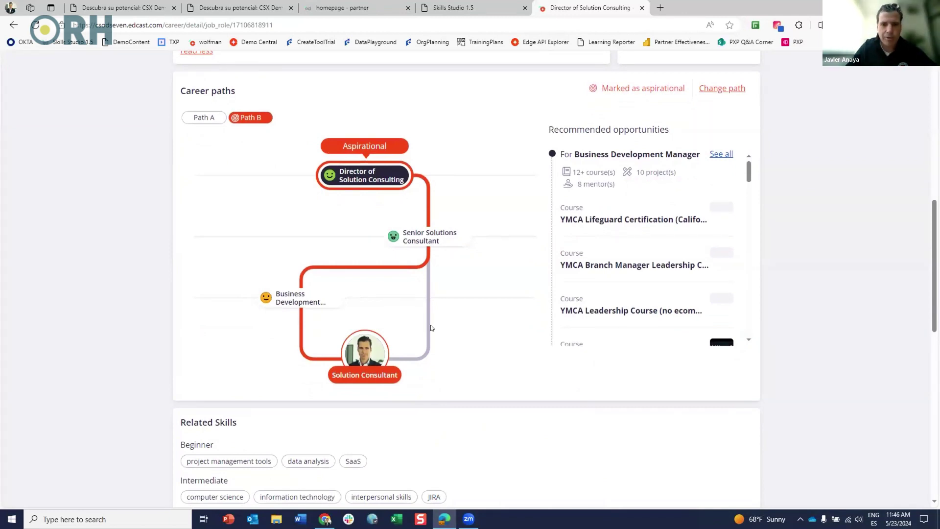
pyautogui.click(196, 117)
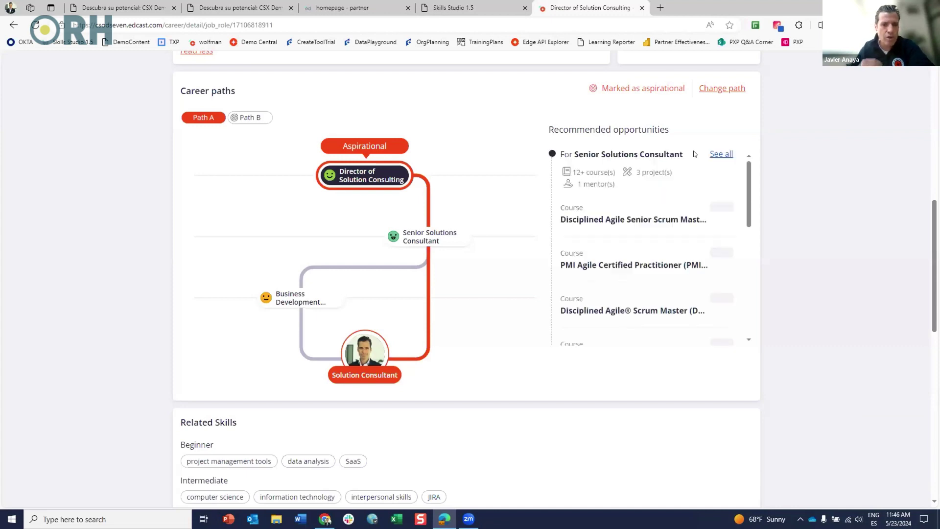
pyautogui.scroll(-4, 603, 294)
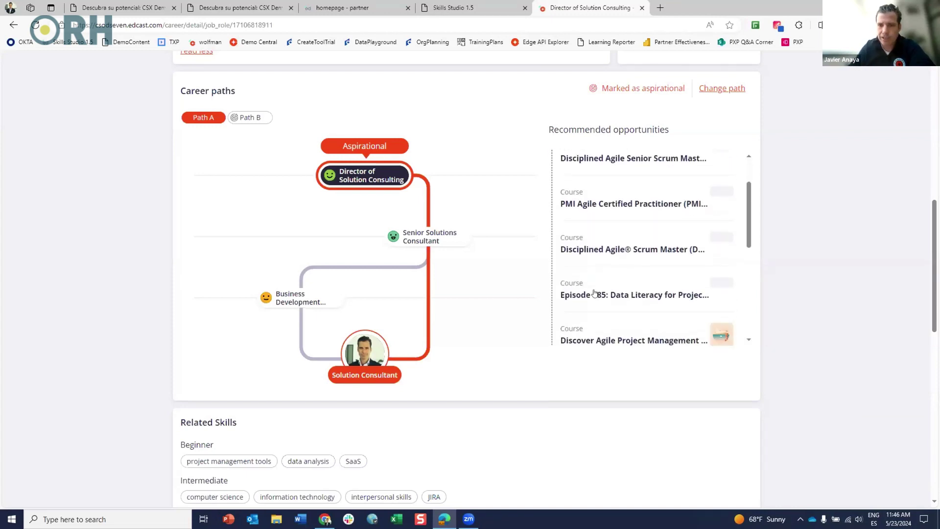
pyautogui.scroll(-1, 594, 293)
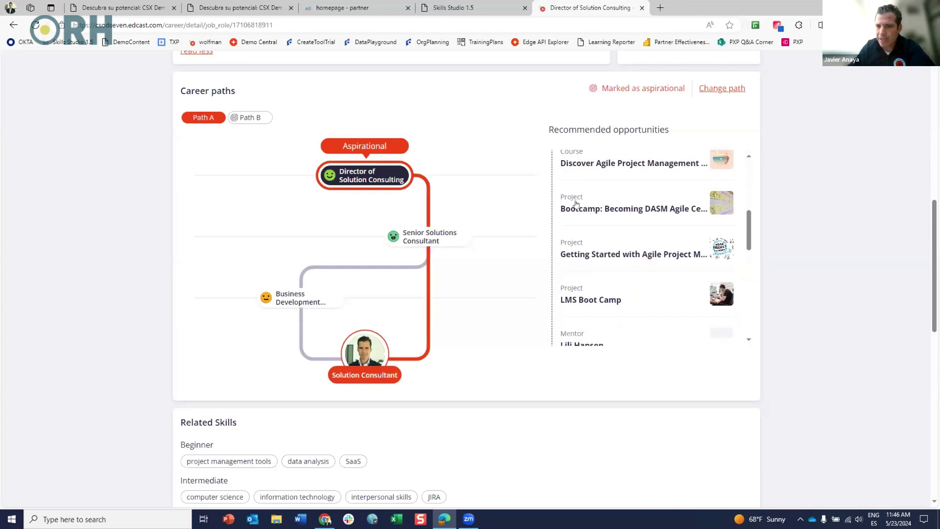
pyautogui.click(562, 289)
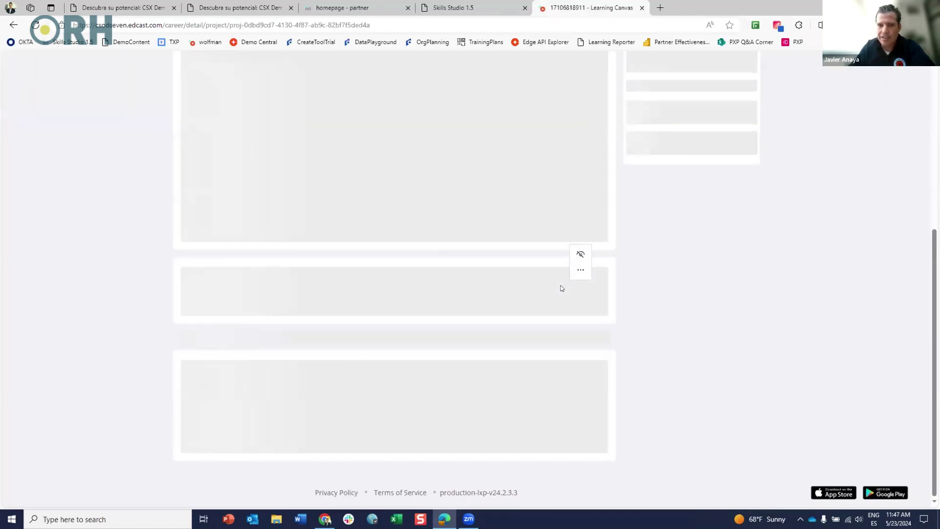
pyautogui.click(11, 26)
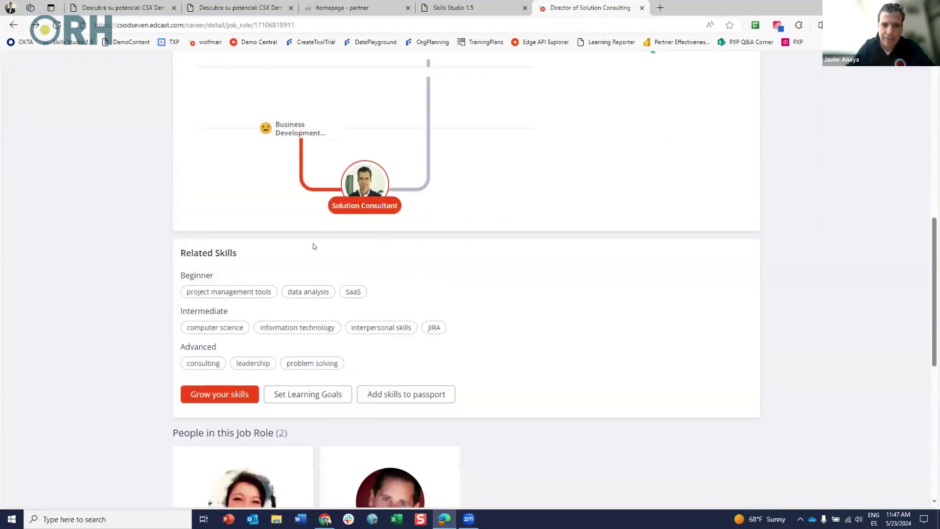
# Step: Open the skills to learn for Director of Solution Consulting and look through the content, projects and mentors for project management tools
pyautogui.click(216, 395)
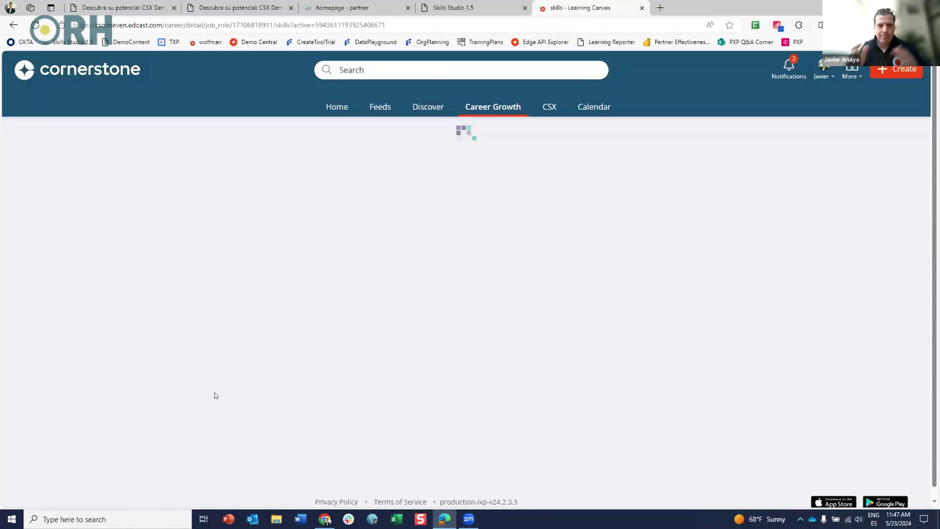
pyautogui.scroll(-2, 214, 392)
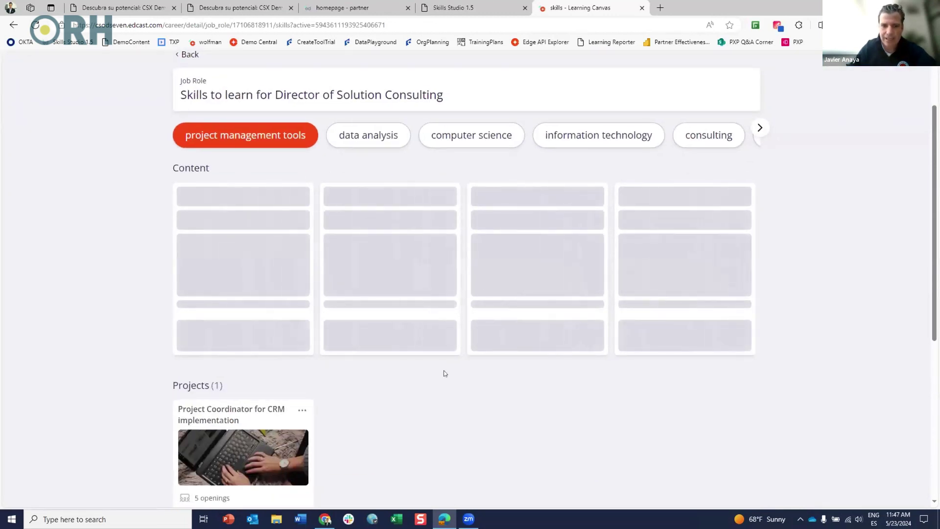
pyautogui.scroll(-5, 426, 395)
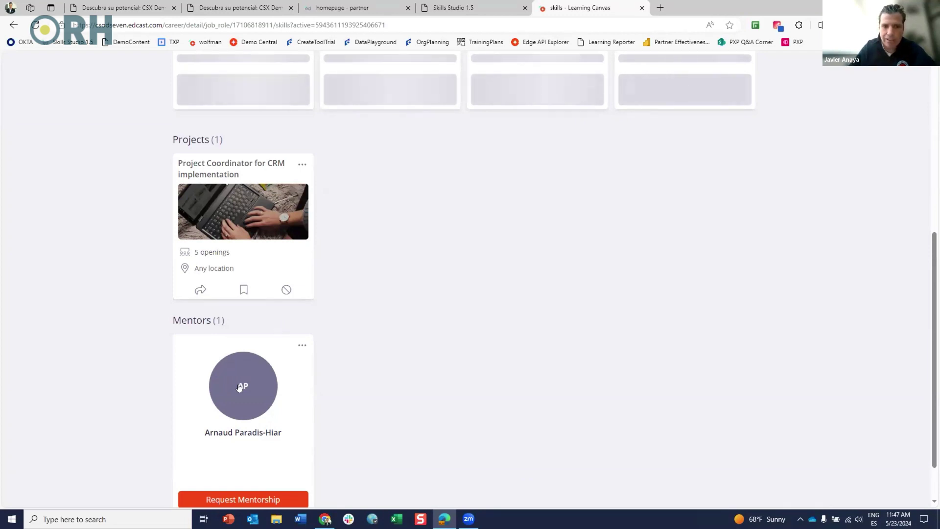
pyautogui.scroll(-2, 317, 410)
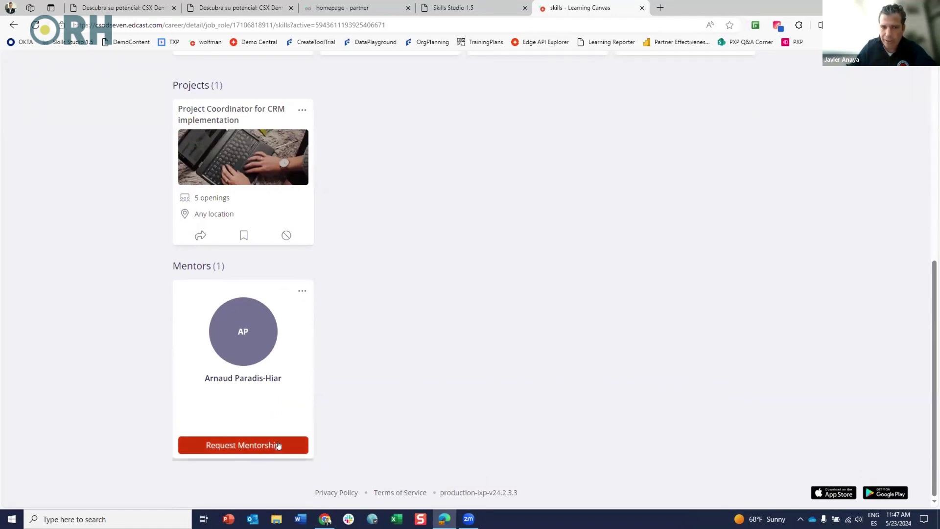
# Step: Open the Project Coordinator for CRM implementation project and look over its description, related skills and related job roles
pyautogui.scroll(3, 355, 395)
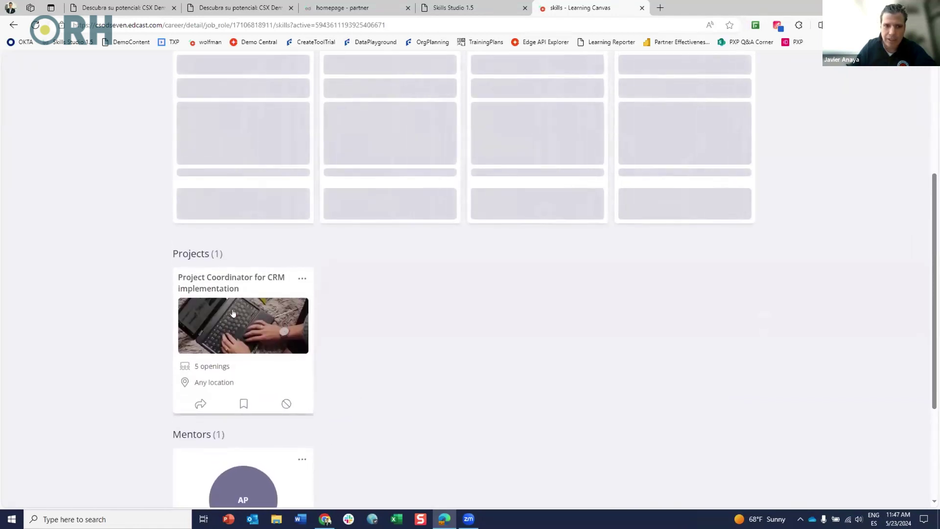
pyautogui.click(233, 313)
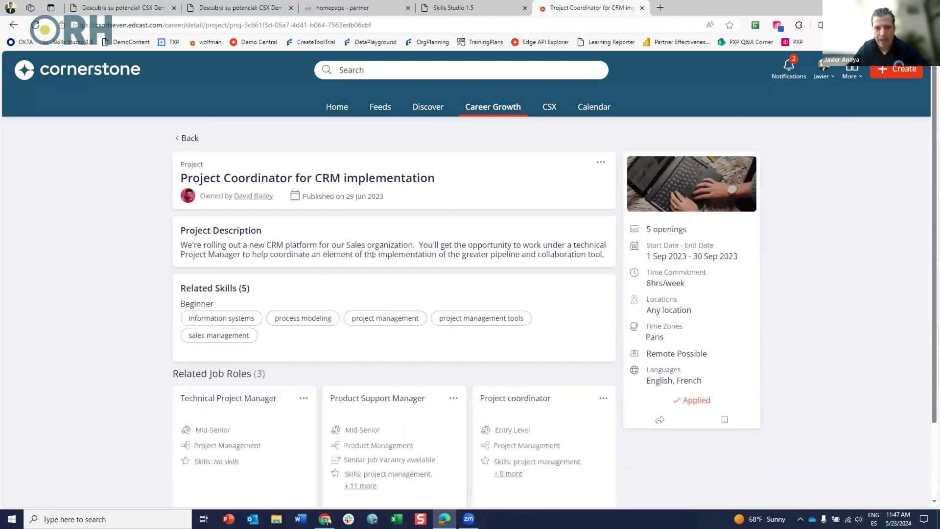
pyautogui.scroll(-3, 318, 307)
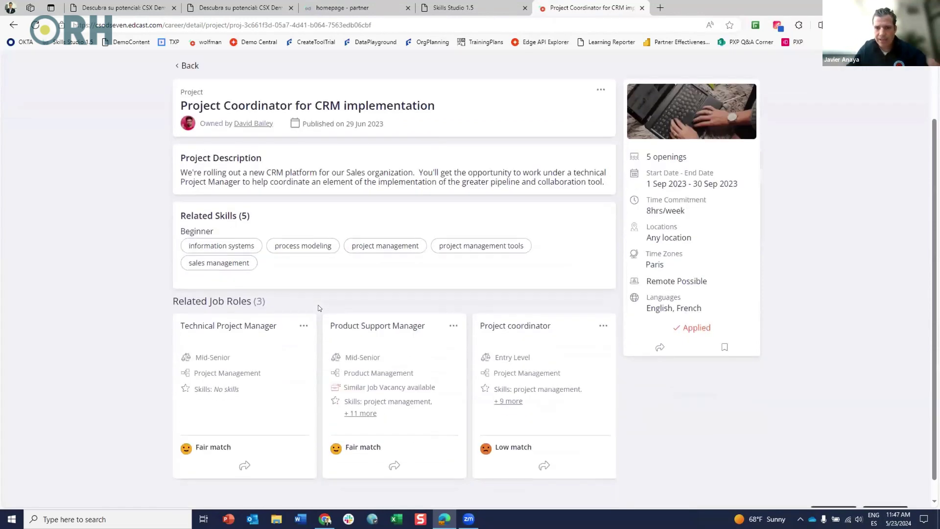
pyautogui.scroll(1, 319, 308)
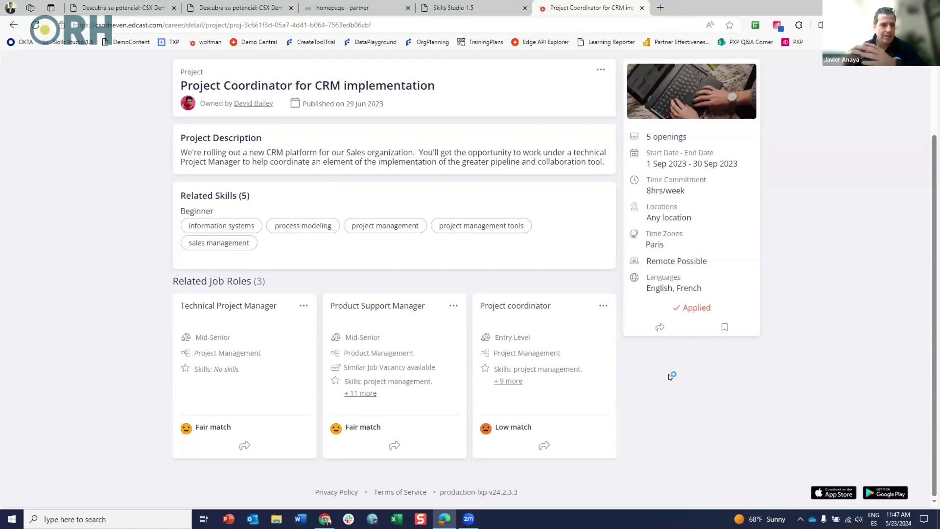
pyautogui.scroll(2, 669, 378)
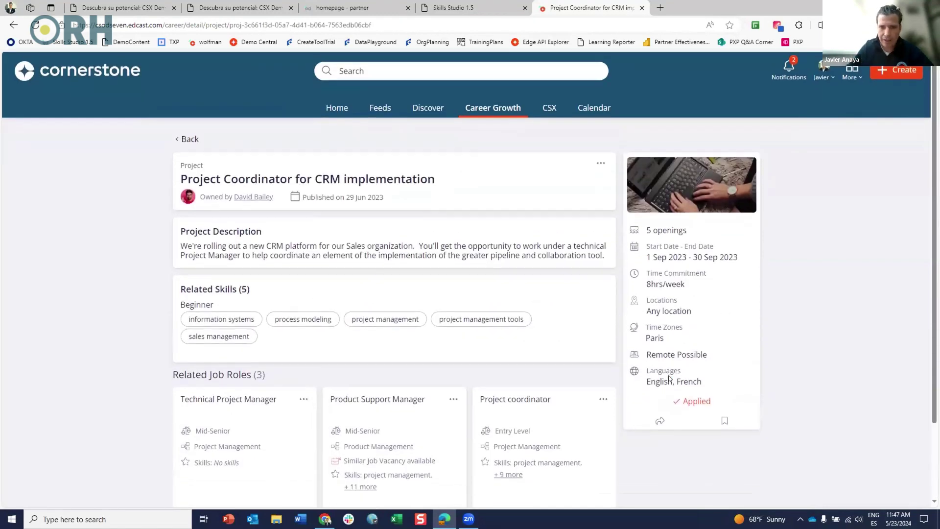
# Step: Go to the job vacancies in Career Growth and open the recommended Director of Solutions Consulting vacancy
pyautogui.click(476, 107)
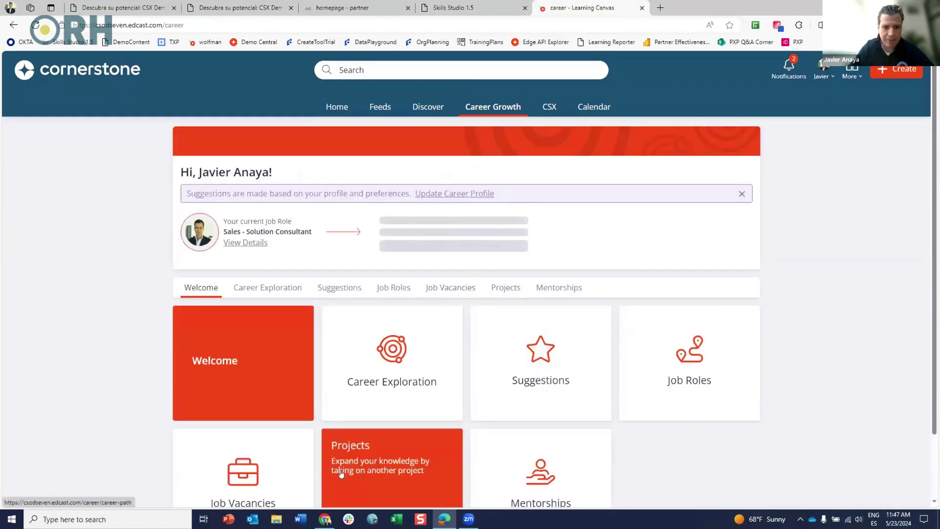
pyautogui.click(277, 467)
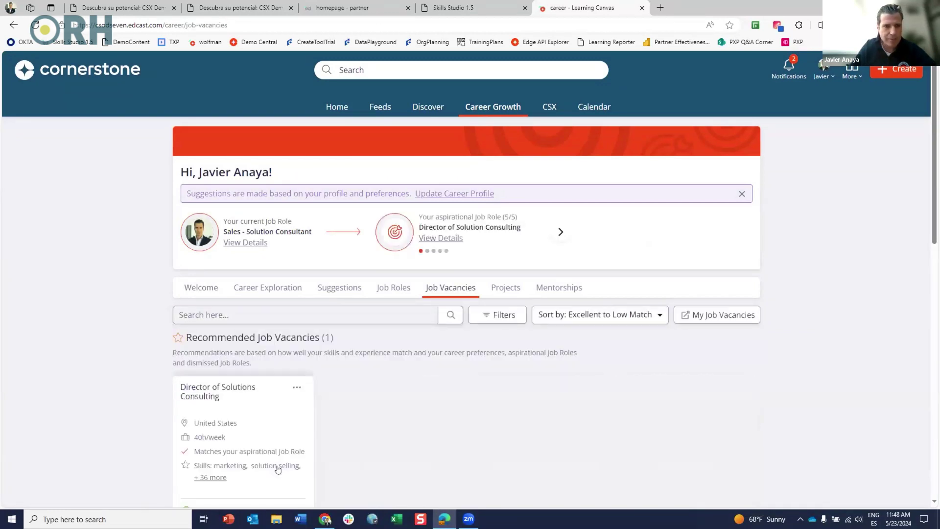
pyautogui.scroll(-2, 277, 468)
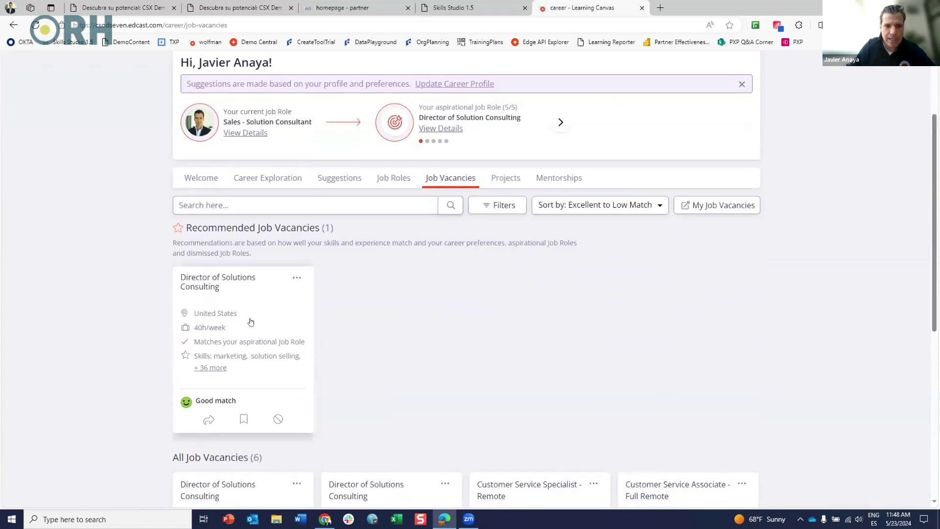
pyautogui.click(246, 367)
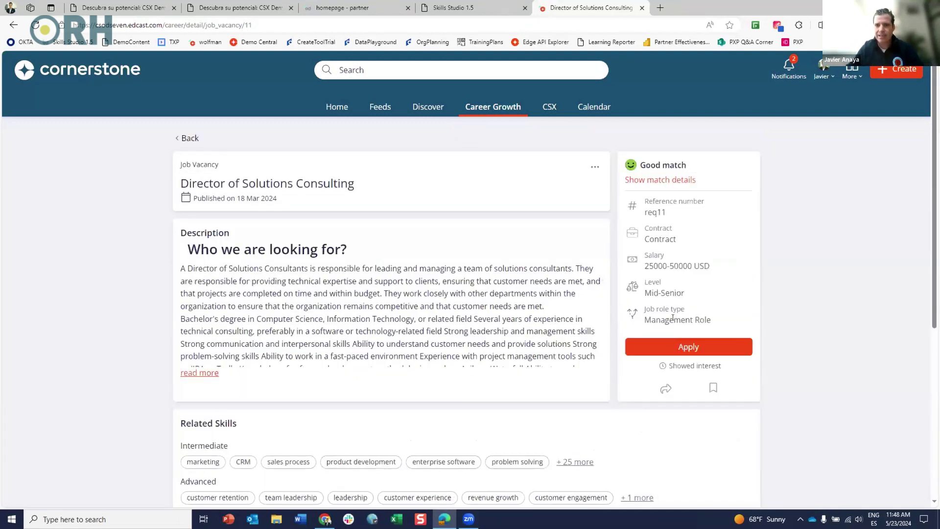
# Step: Apply for the vacancy and add the recommended User Experience Design Essentials and Word Office 365 (Windows) videos to the learning plan
pyautogui.click(686, 352)
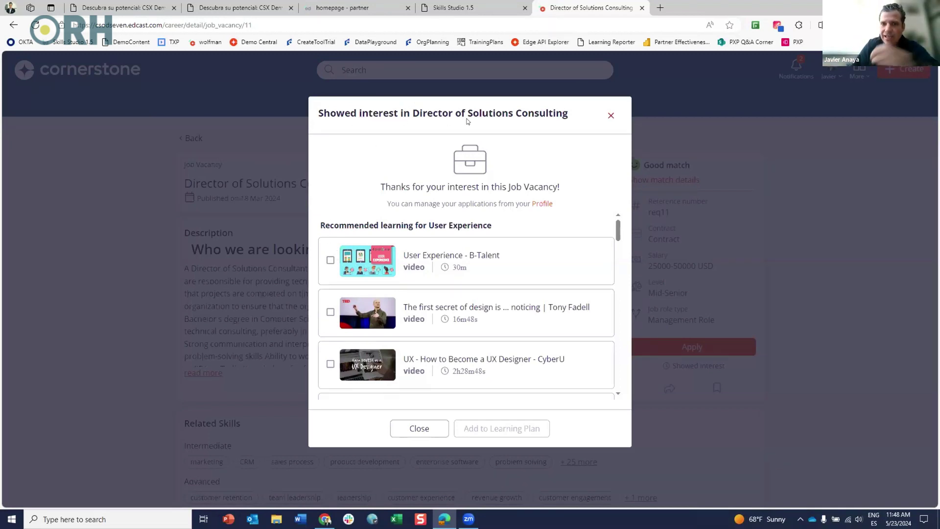
pyautogui.scroll(-2, 331, 273)
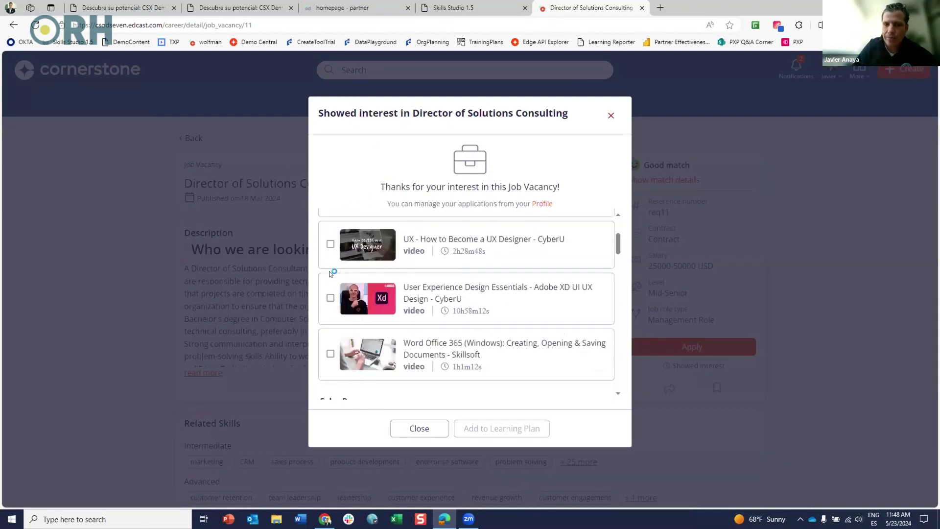
pyautogui.click(331, 298)
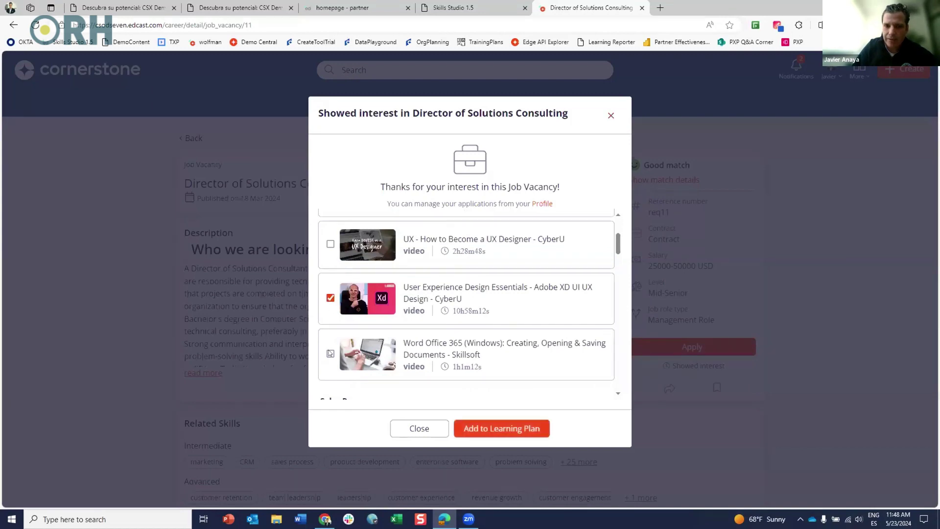
pyautogui.click(330, 353)
pyautogui.click(499, 425)
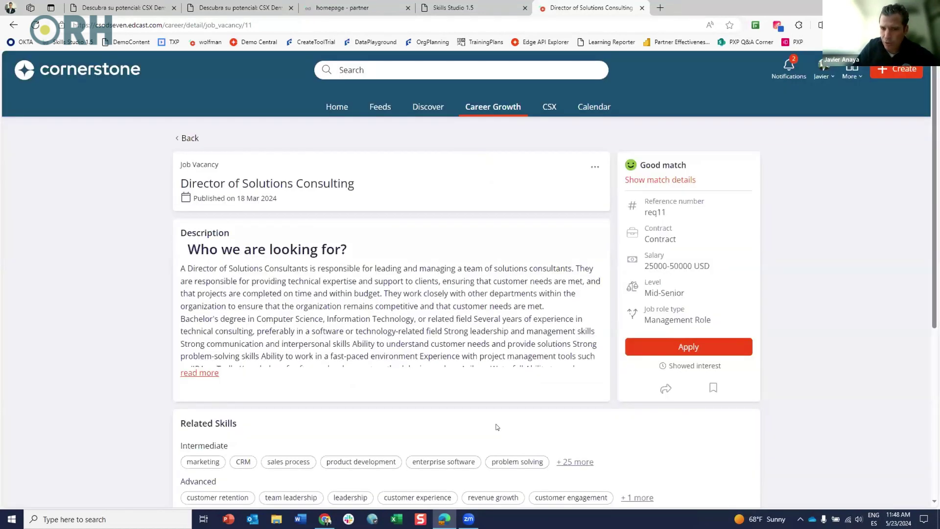
# Step: Look through the rest of the Director of Solutions Consulting vacancy and return to Career Growth
pyautogui.scroll(-5, 497, 427)
pyautogui.scroll(6, 497, 427)
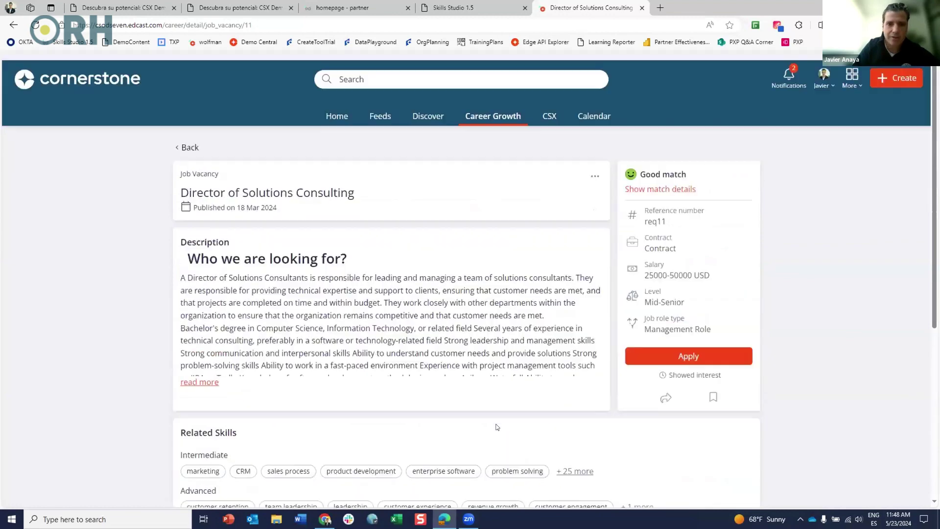
pyautogui.click(488, 109)
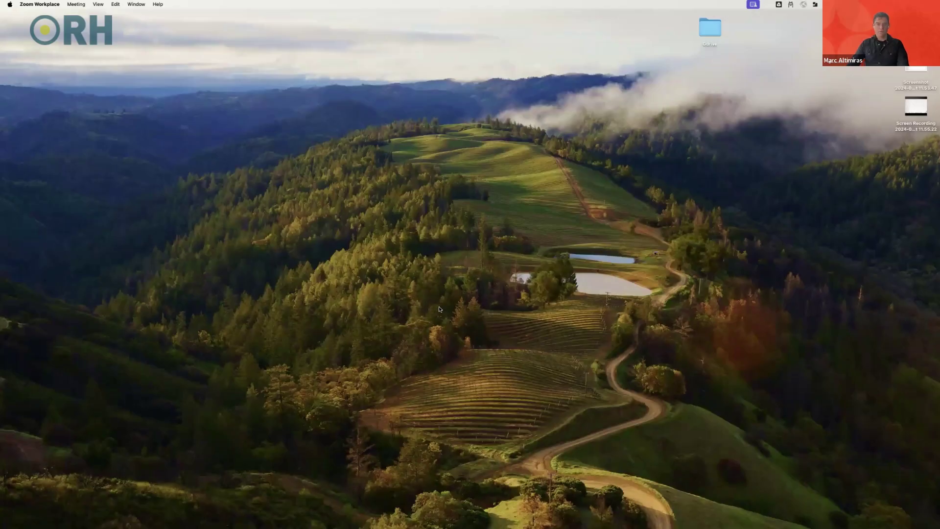
# Step: Switch to the PowerPoint presentation and show the slide on integrating Cornerstone SkillsGraph with existing solutions
pyautogui.press('super+Tab')
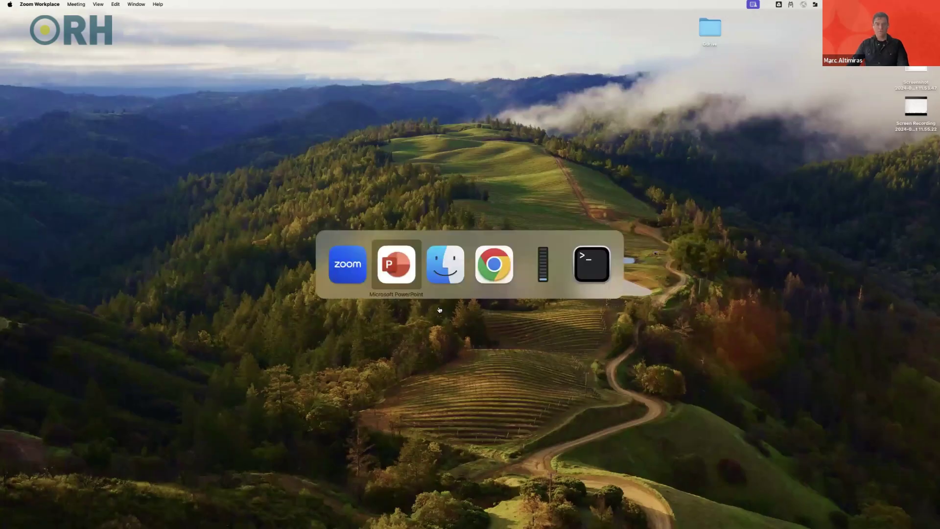
pyautogui.press('Right')
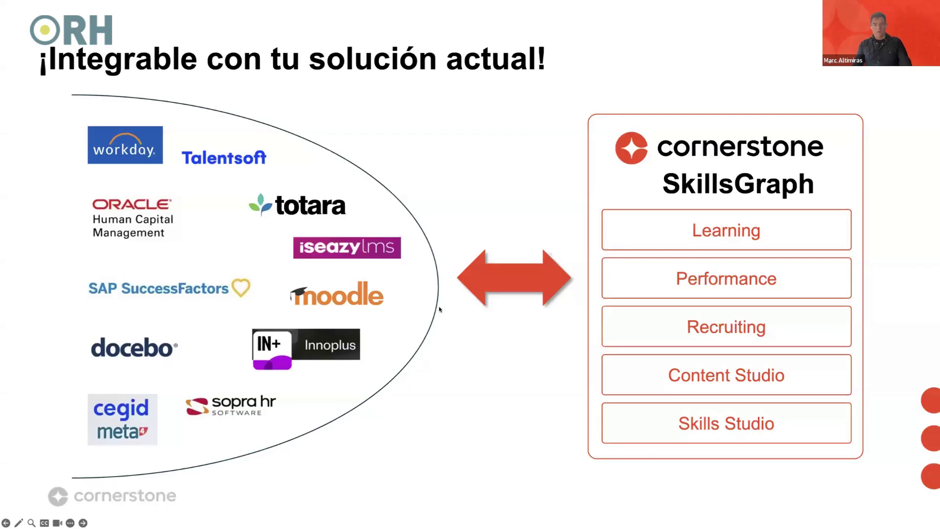